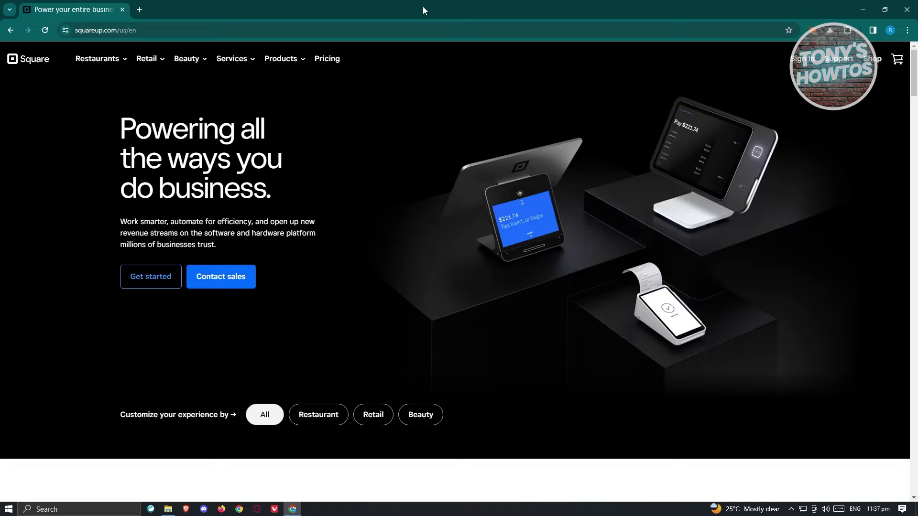
Step: Open Square's pricing page and review the Free, Plus and Premium plans
click(329, 66)
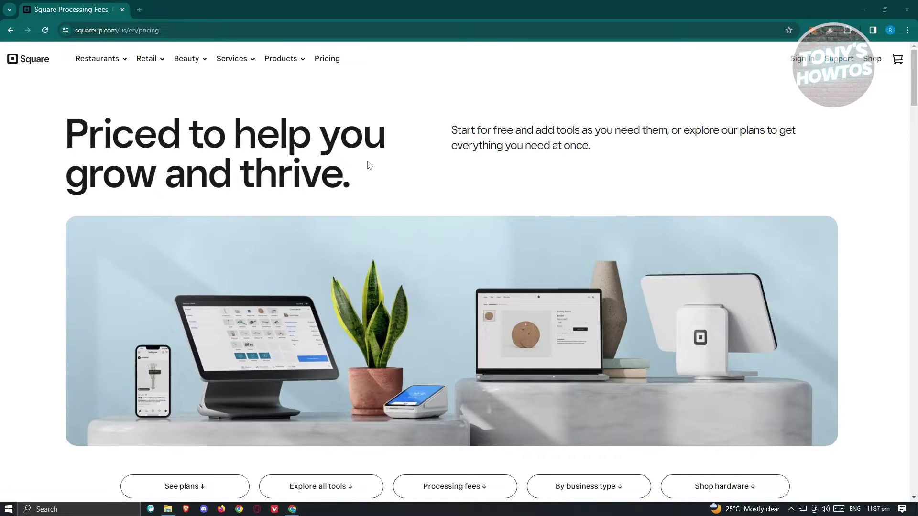
scroll(411, 191, down, 7)
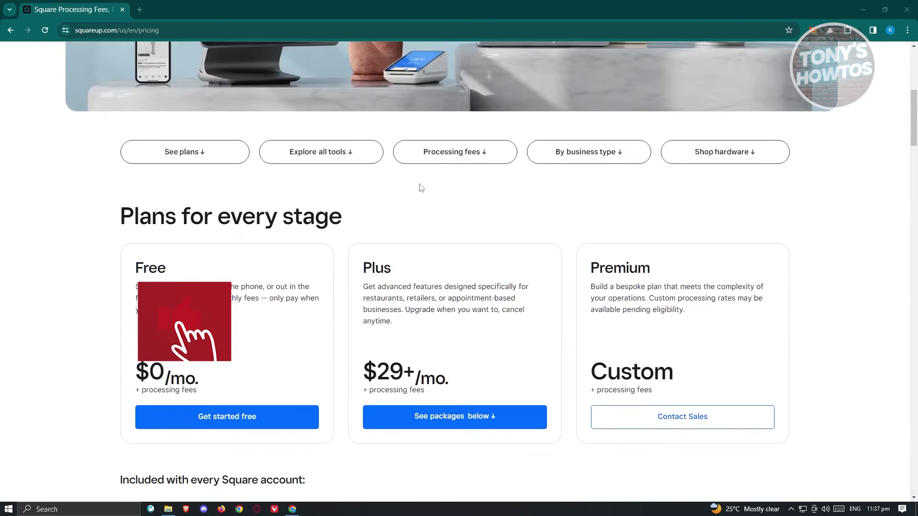
scroll(421, 188, down, 1)
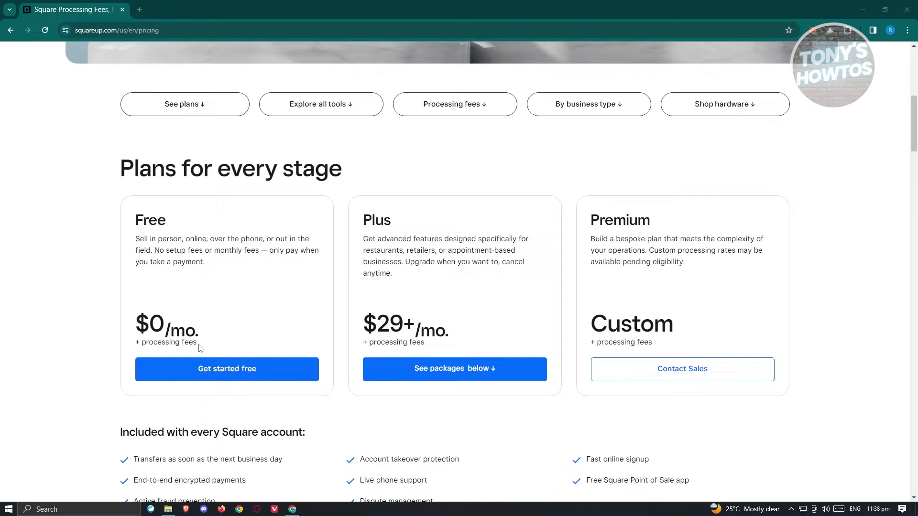
Step: Open the Free plan's sign-up form and switch to signing in with an existing account
click(222, 374)
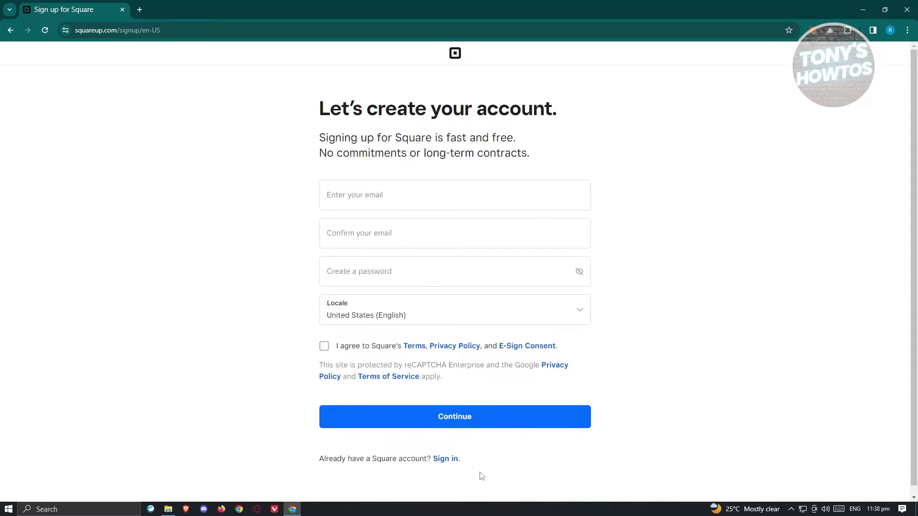
click(449, 463)
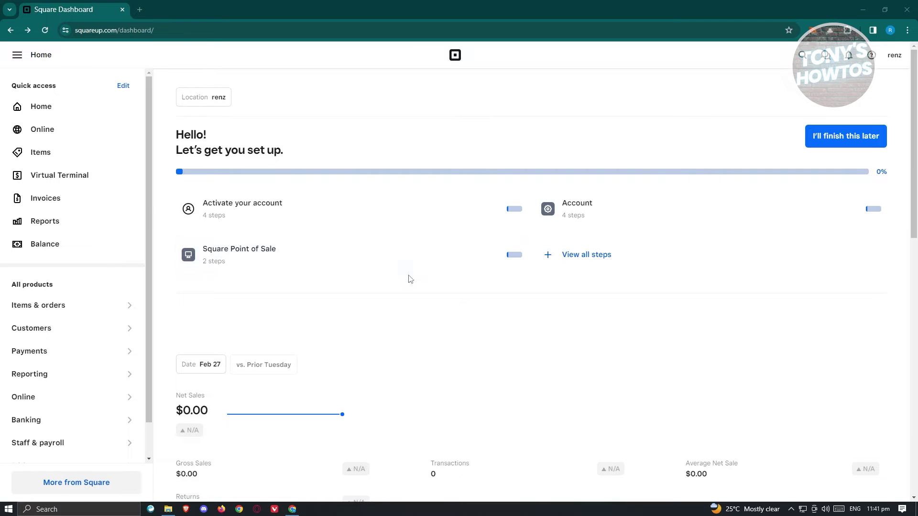
Step: Examine the dashboard's sales summary, customers, payment types, online store and recommended products
scroll(479, 303, down, 4)
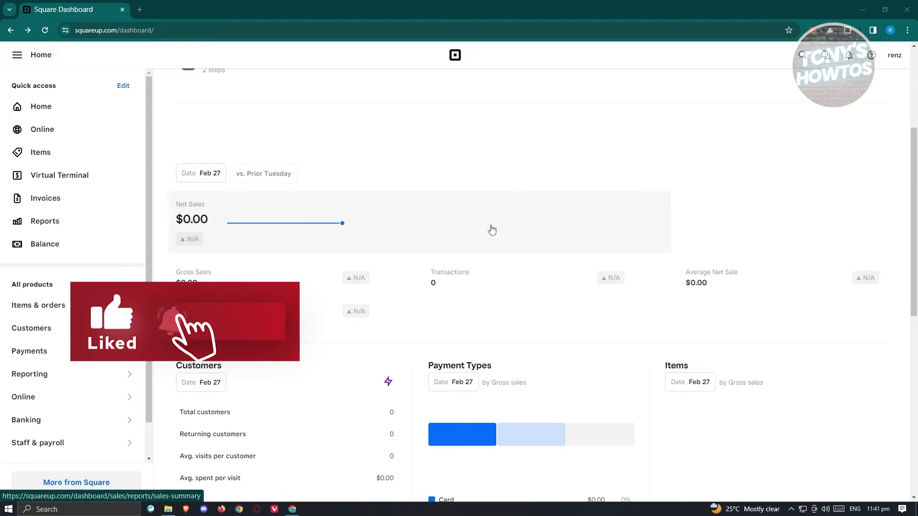
scroll(304, 313, down, 3)
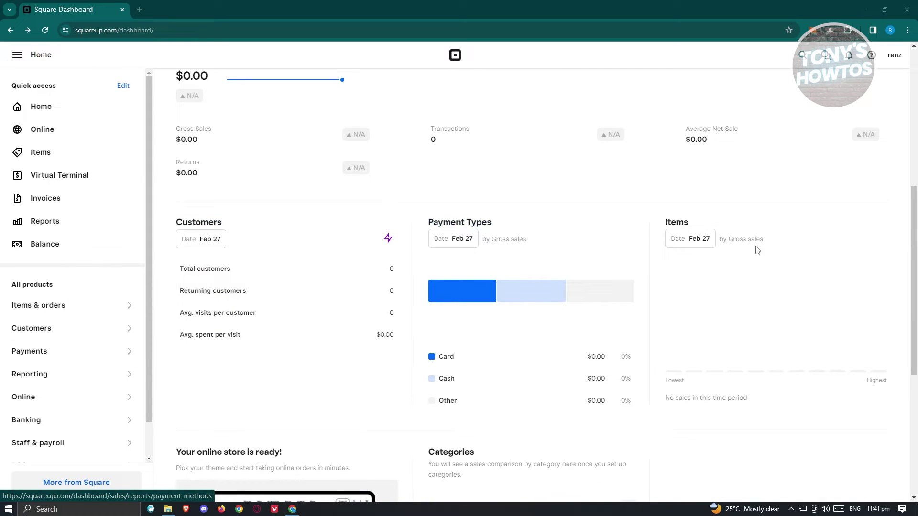
scroll(724, 297, down, 4)
scroll(436, 318, down, 2)
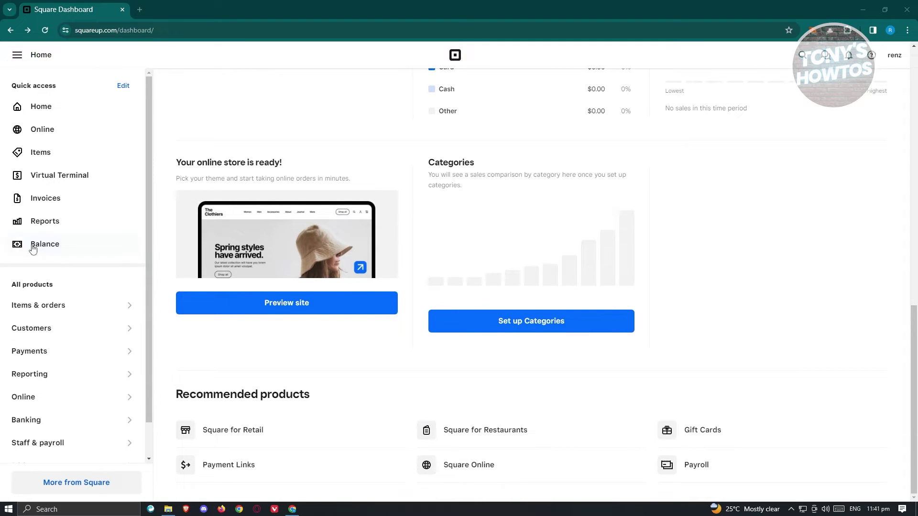
Step: Open the Online section and review the store's overview page, including past 7 days, growth and support sections
click(52, 140)
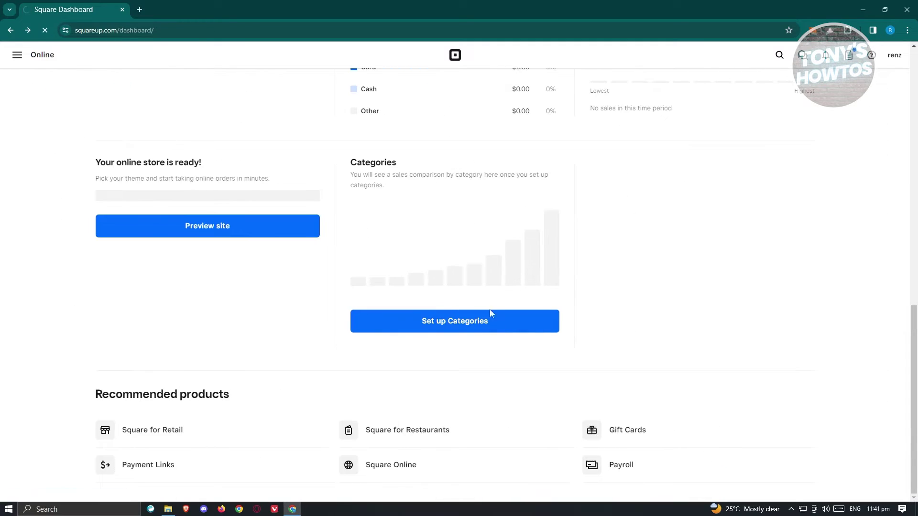
scroll(368, 378, up, 10)
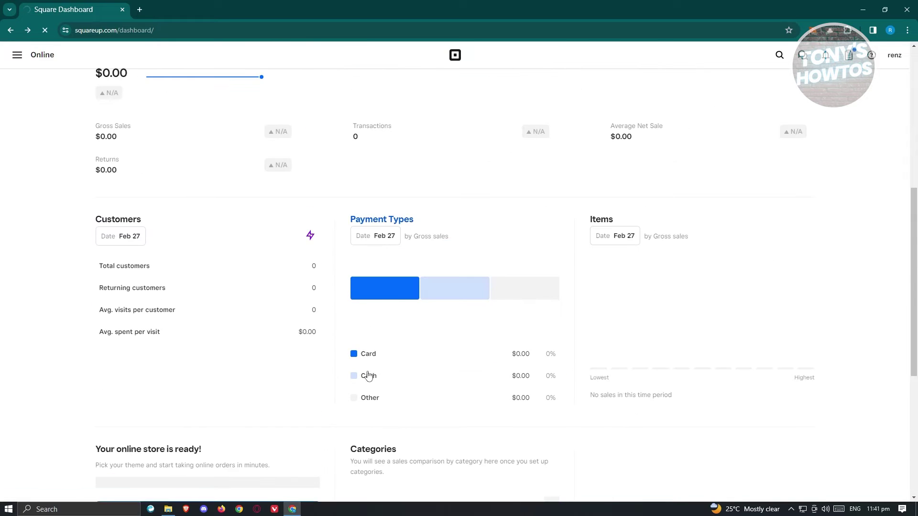
click(20, 56)
click(46, 157)
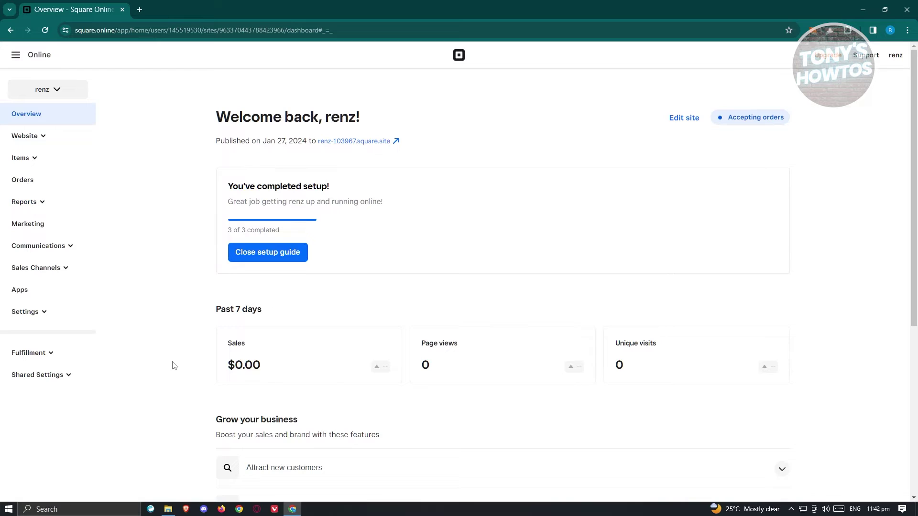
scroll(174, 366, down, 5)
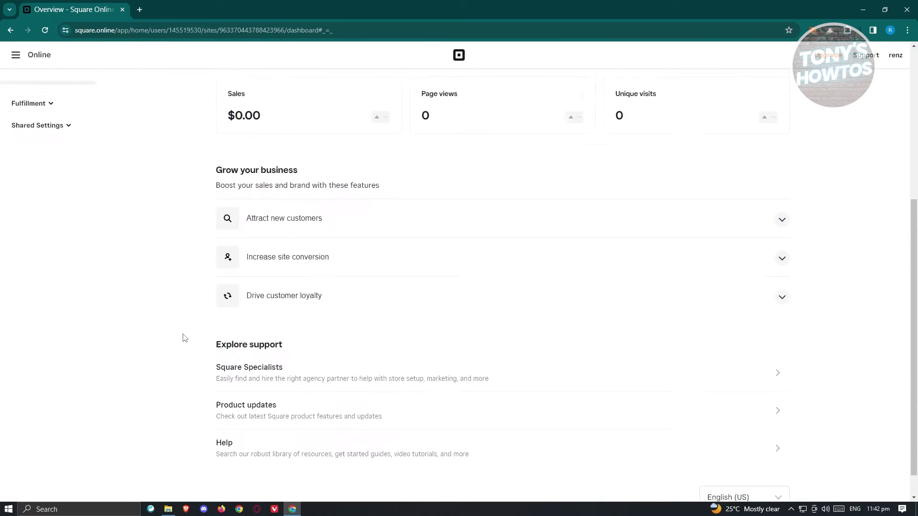
scroll(184, 337, up, 6)
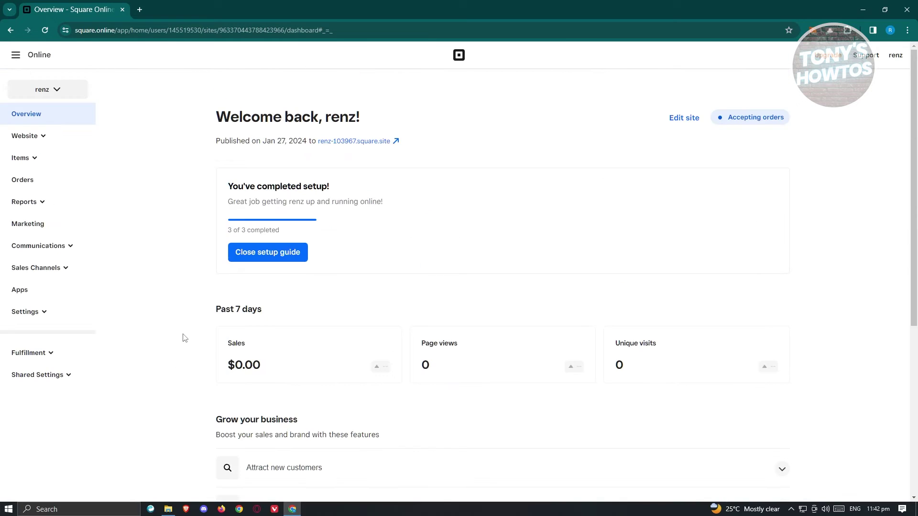
Step: Open the online store's site items and start creating a new item
click(35, 157)
click(48, 179)
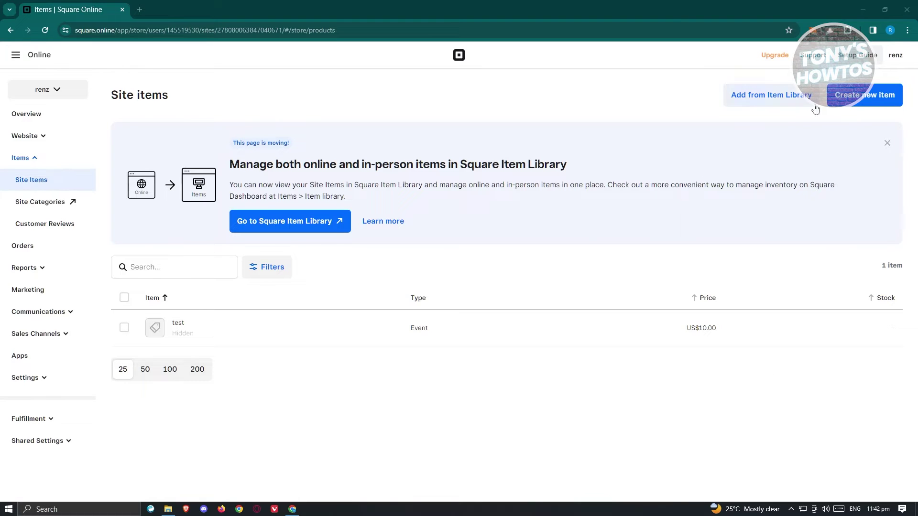
click(865, 95)
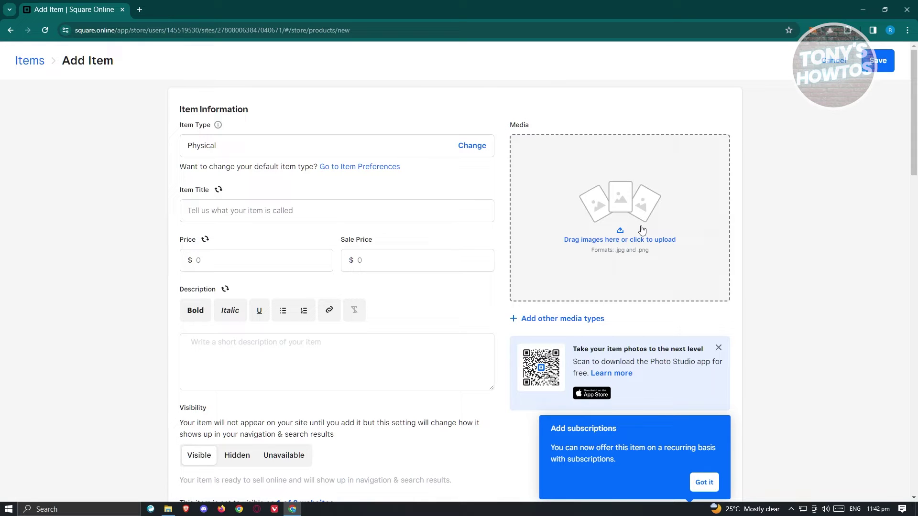
Step: Examine the new item form's details, fulfillment, variations, modifiers and categories, and leave it without saving
click(312, 212)
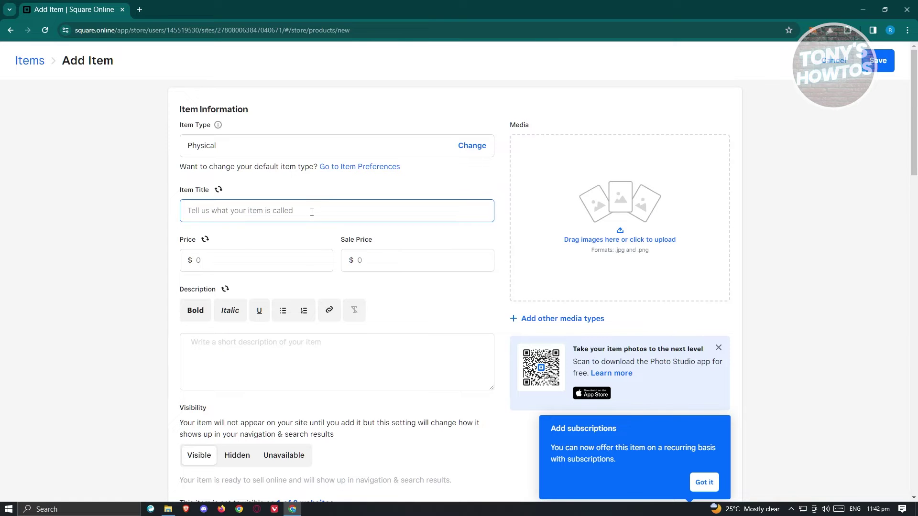
scroll(313, 219, down, 10)
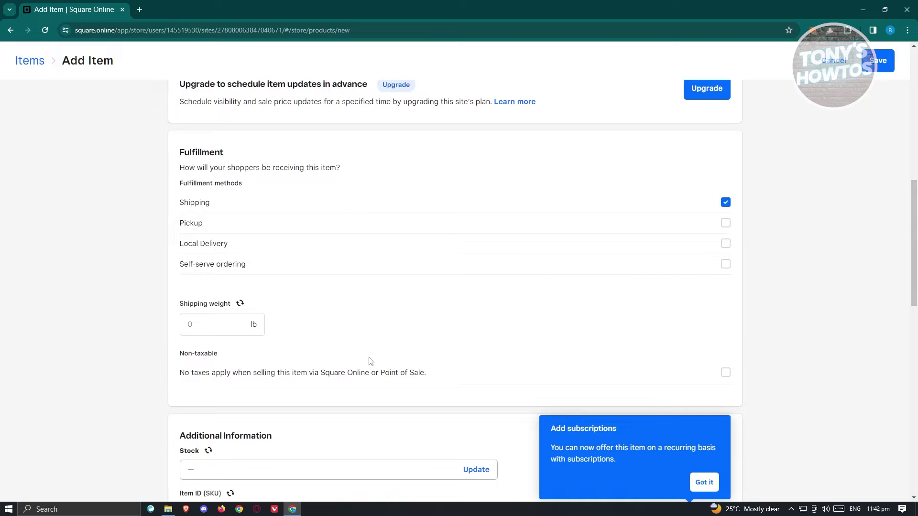
scroll(281, 312, down, 18)
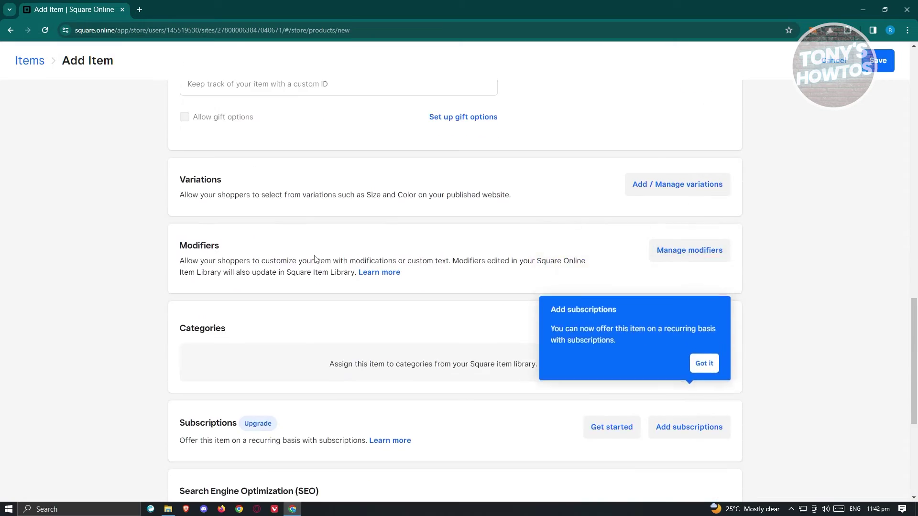
scroll(311, 287, up, 6)
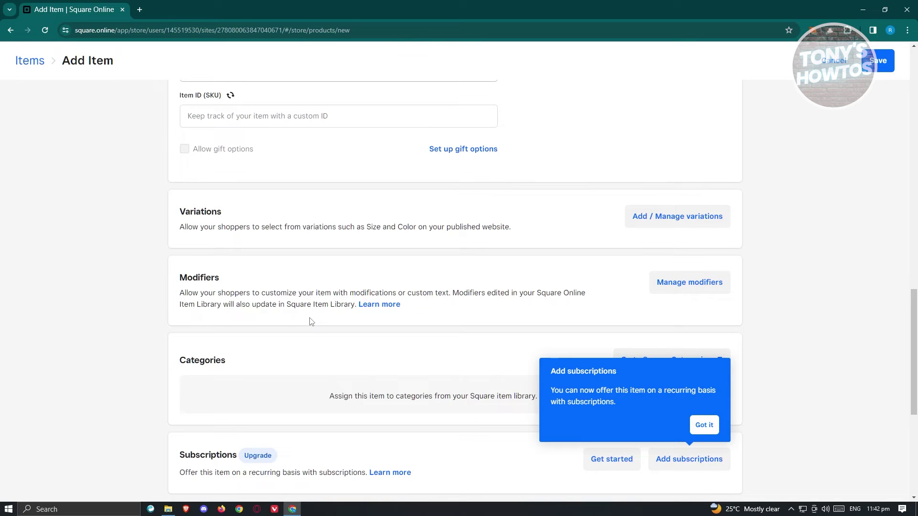
click(10, 30)
click(485, 161)
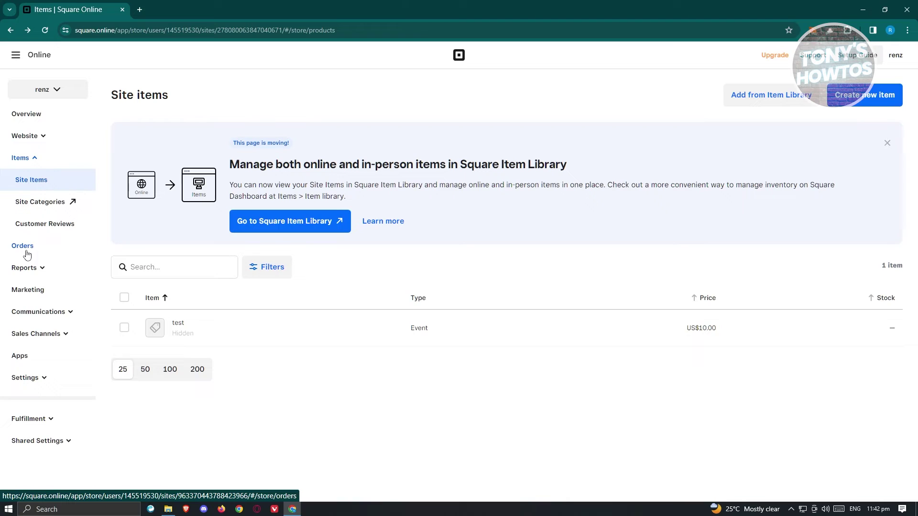
Step: Open the store's Orders page, view the order export options and cancel the export
click(30, 251)
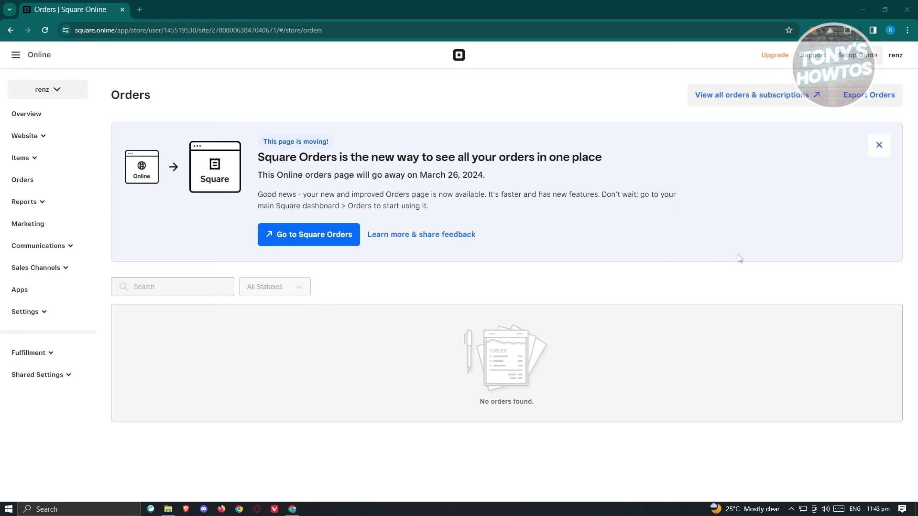
click(874, 97)
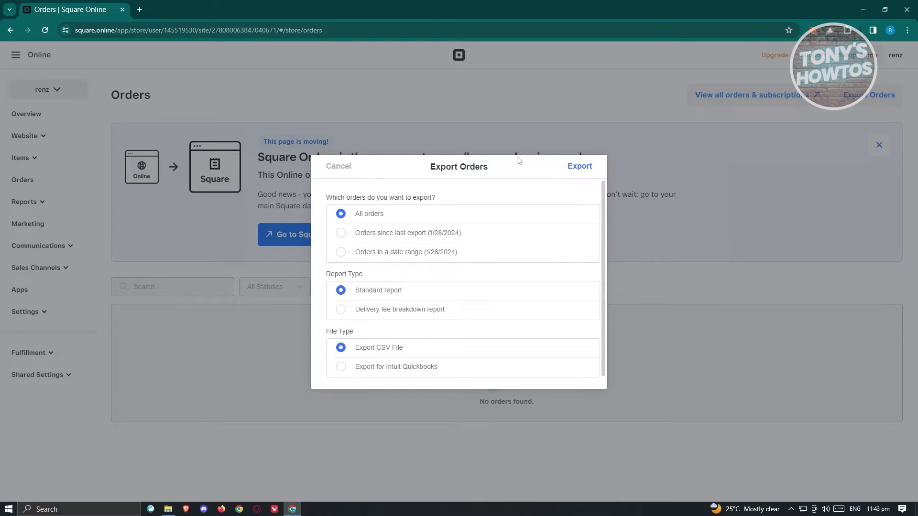
click(337, 166)
Step: Go back through the visited store pages to the main Square dashboard
click(10, 30)
click(15, 54)
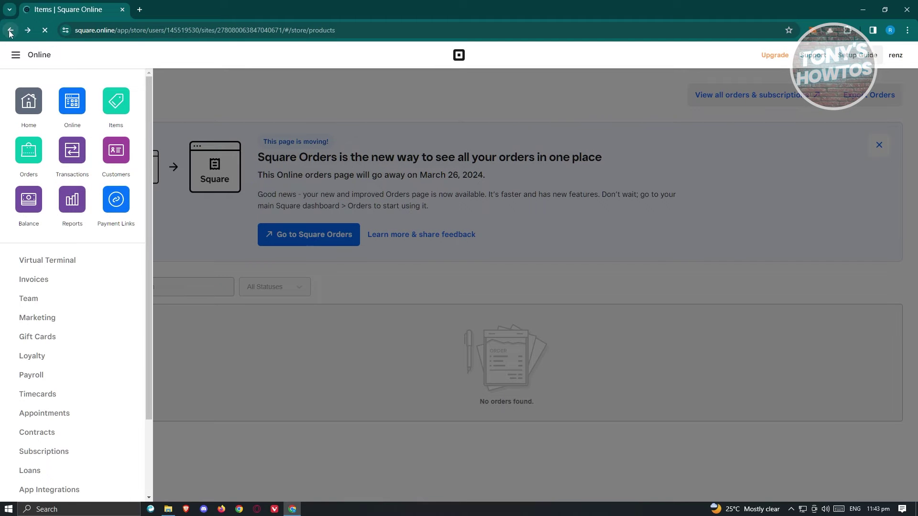
click(10, 30)
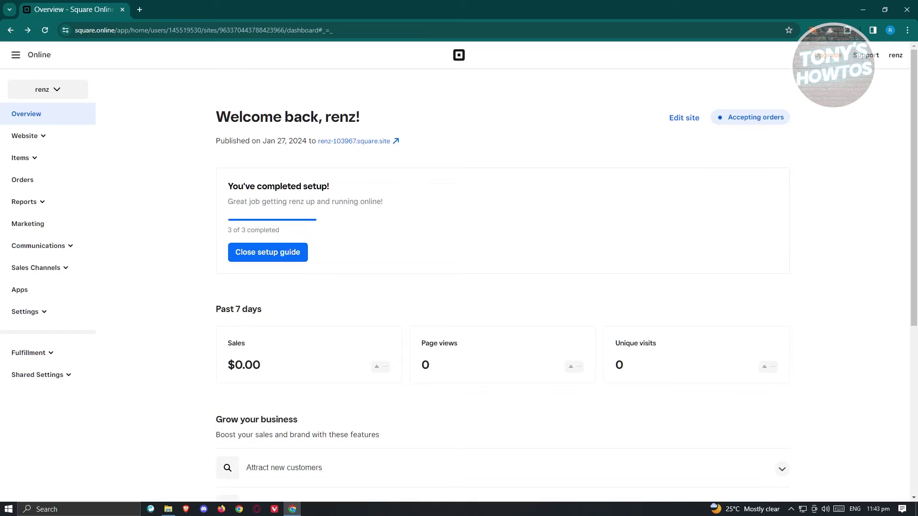
click(13, 32)
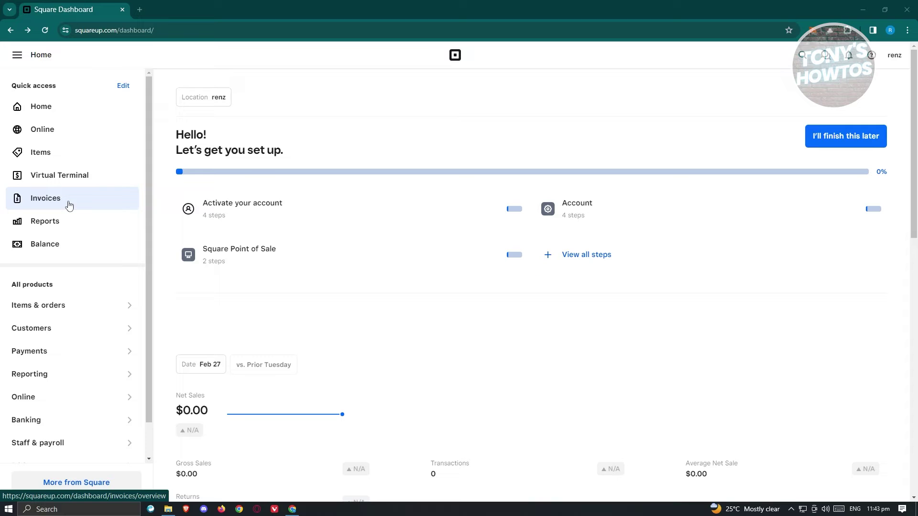
Step: Open the Balance page, review the location balance and savings, and choose to enable business checking
click(55, 223)
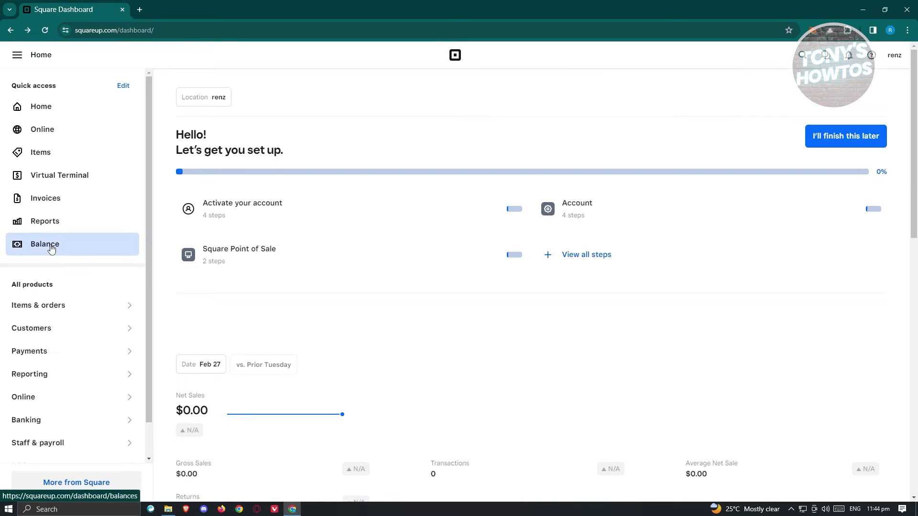
click(51, 250)
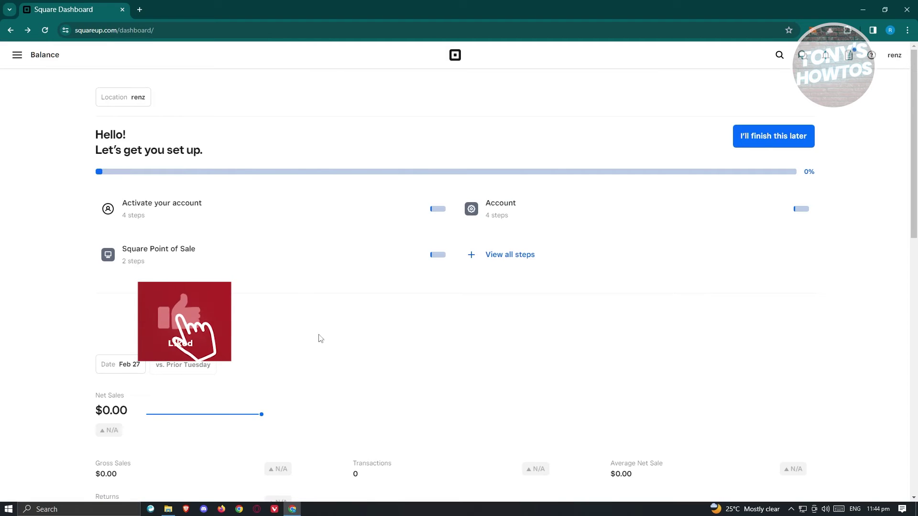
scroll(335, 335, down, 3)
scroll(364, 316, up, 3)
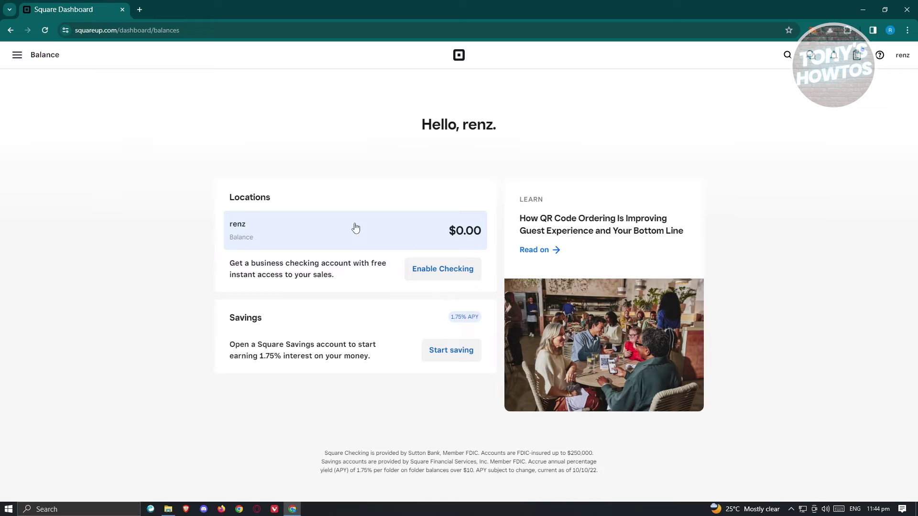
click(452, 275)
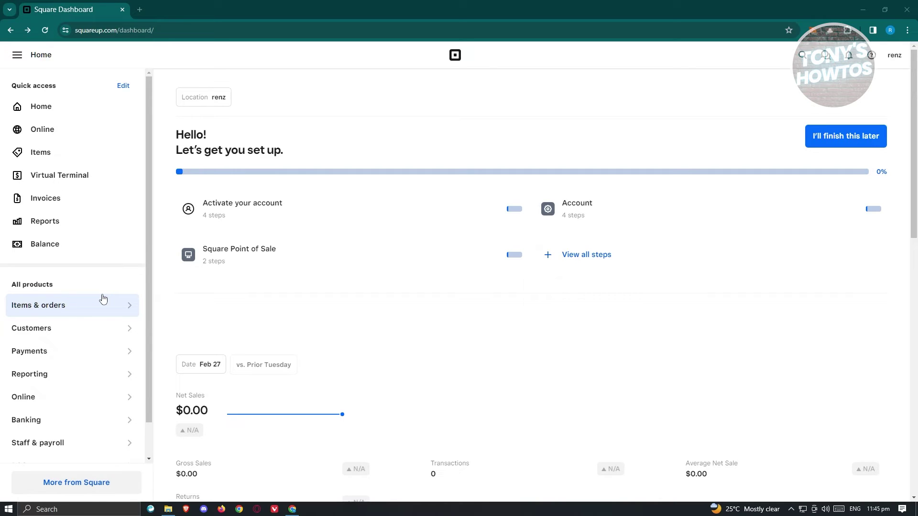
Step: Browse the More from Square catalogue of business tools and return to the dashboard
scroll(103, 299, down, 1)
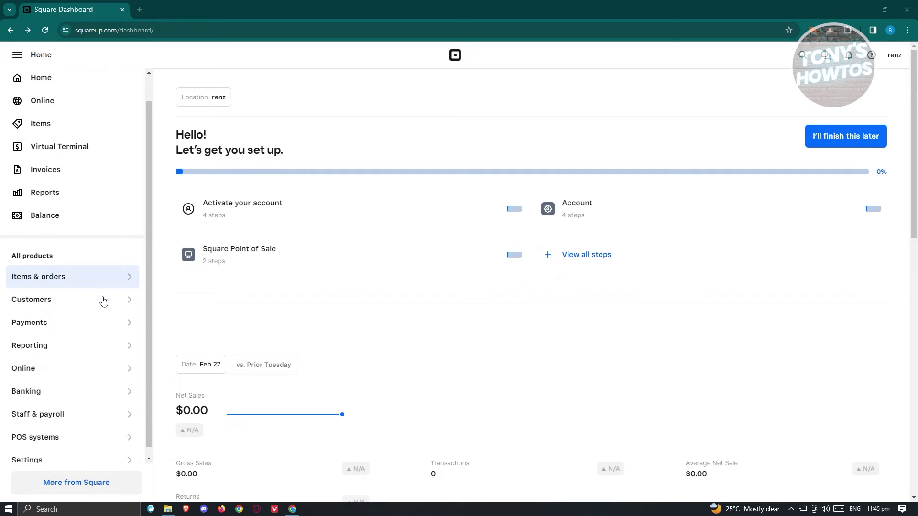
click(81, 483)
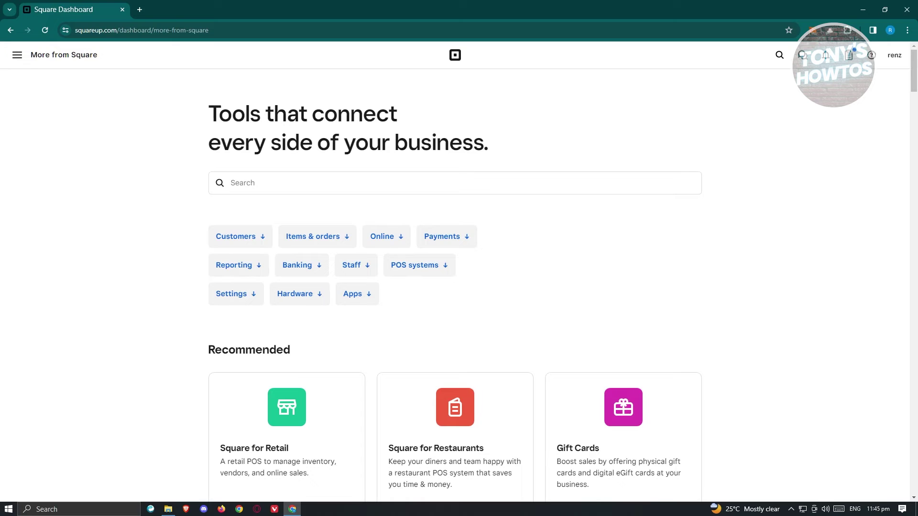
scroll(543, 303, down, 4)
scroll(139, 348, up, 2)
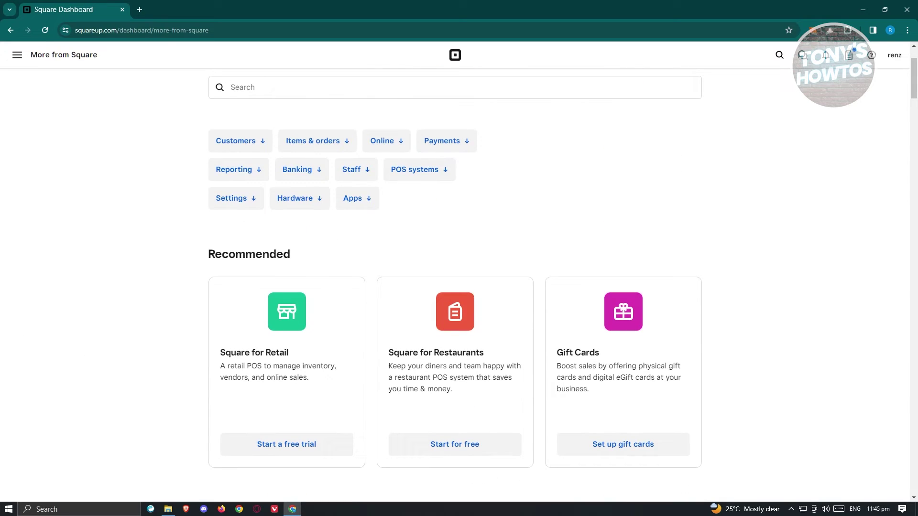
key(alt+Left)
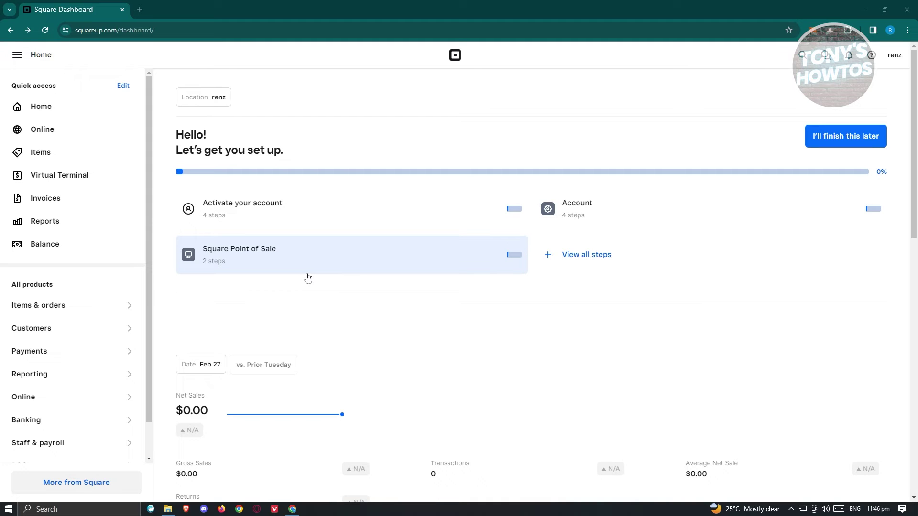
Step: Open the Online section's overview and launch the site editor for the published store
click(63, 132)
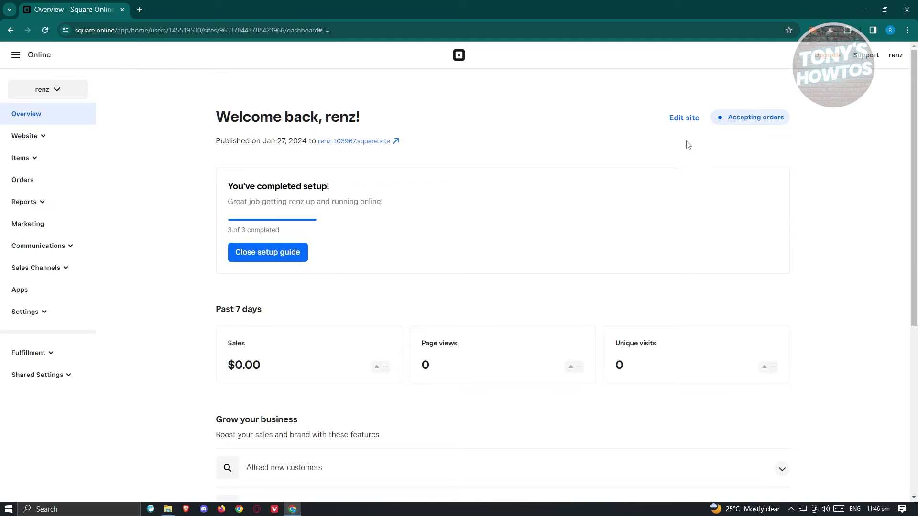
click(687, 120)
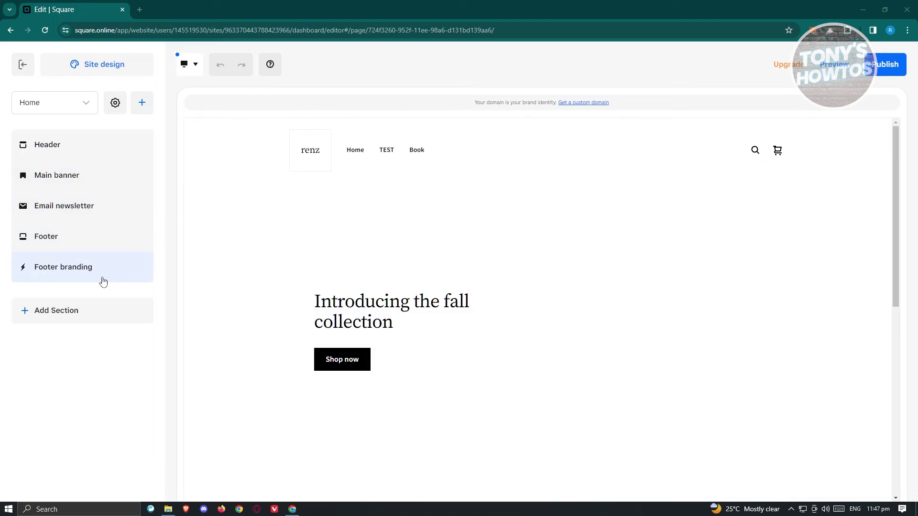
Step: Open the home page's main banner section, review its layout, height, color style and background options, and close it without changes
mouse_move(105, 280)
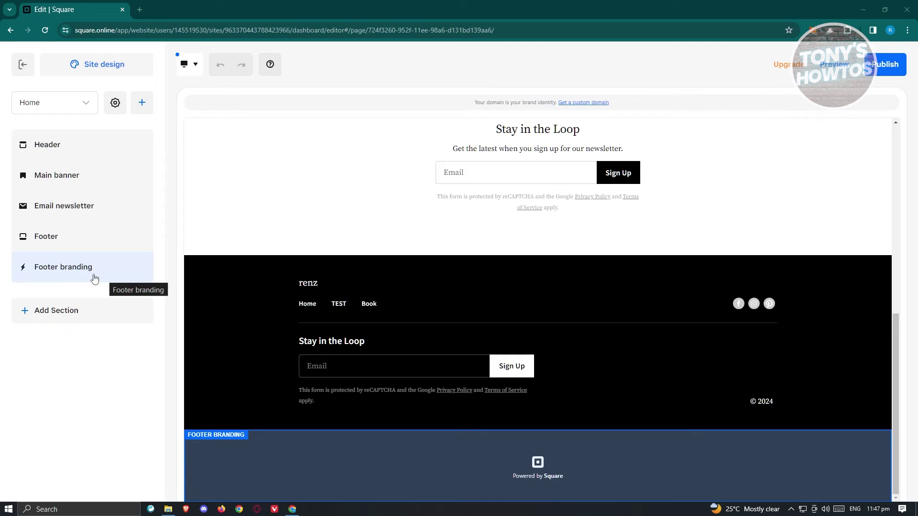
mouse_move(68, 181)
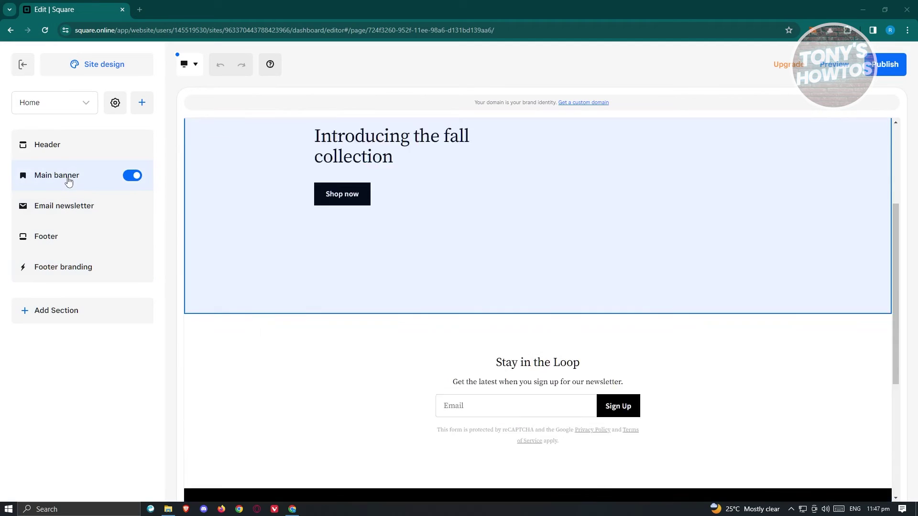
click(68, 179)
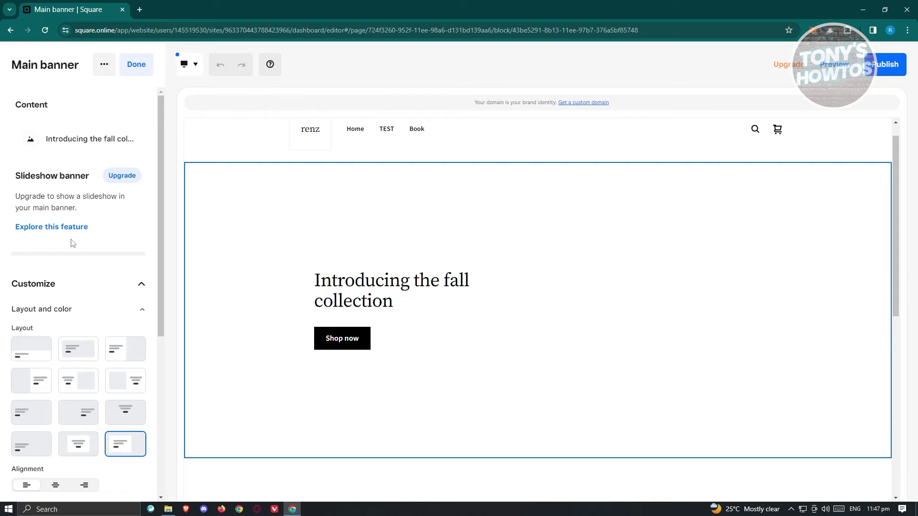
scroll(78, 231, down, 5)
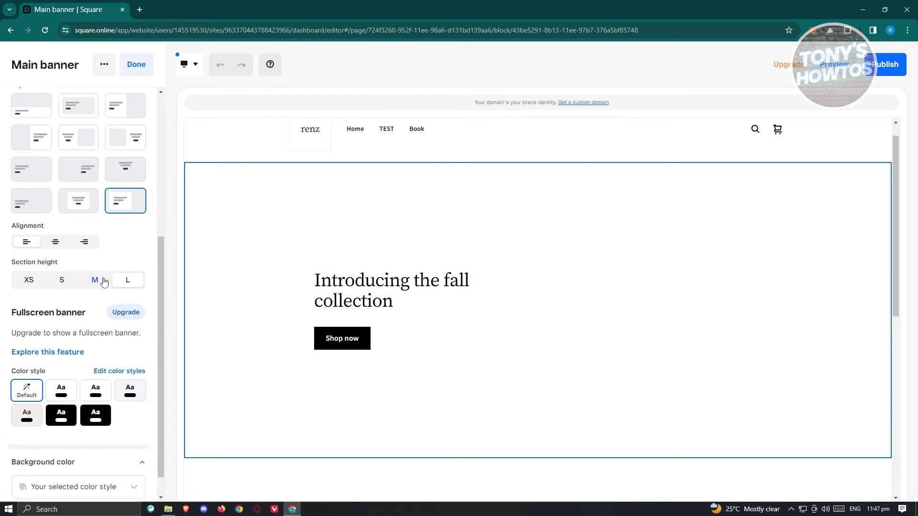
scroll(104, 282, down, 1)
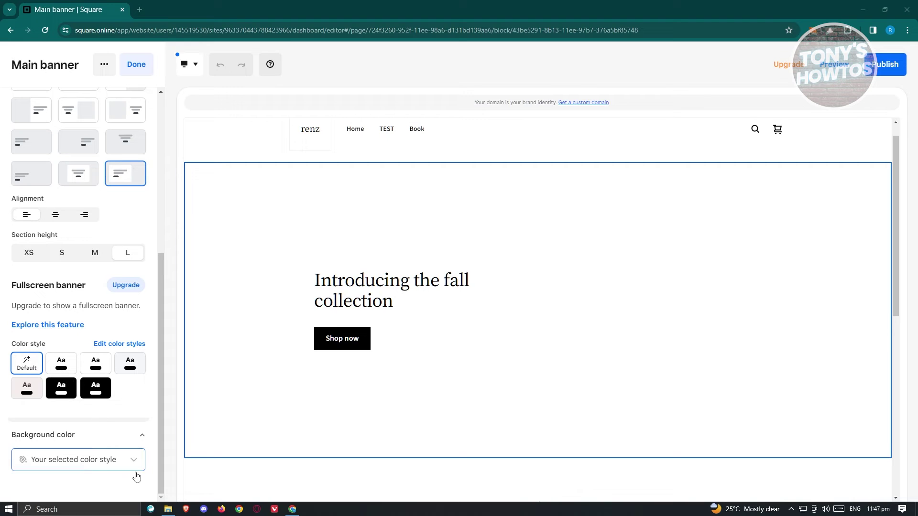
scroll(120, 428, up, 5)
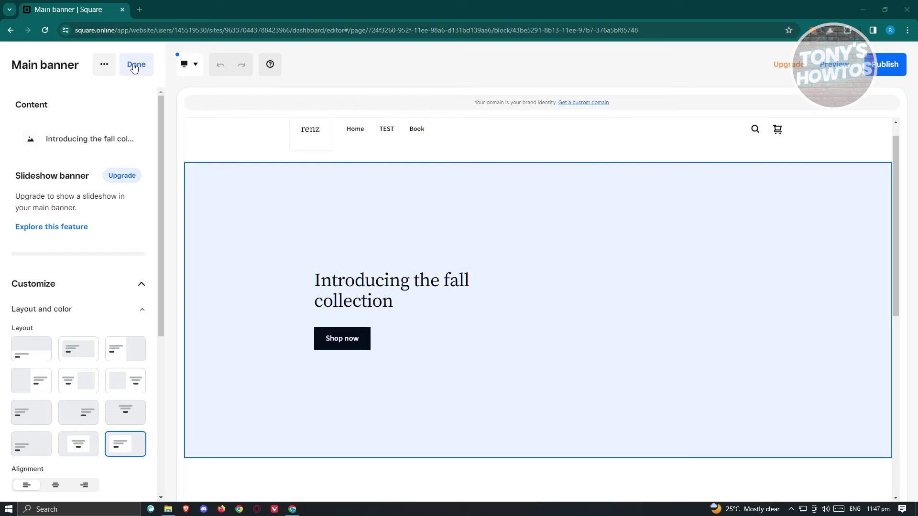
click(135, 66)
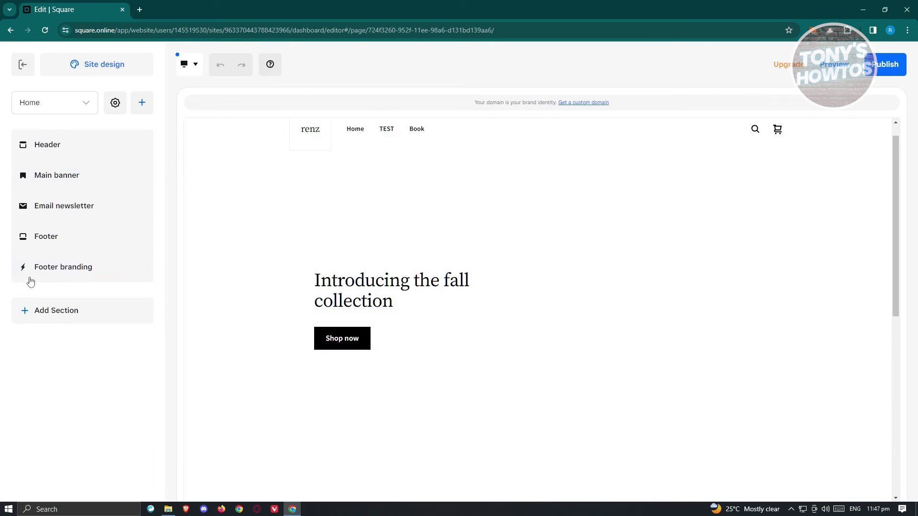
Step: Browse the available section types and add an About section to the home page
mouse_move(22, 270)
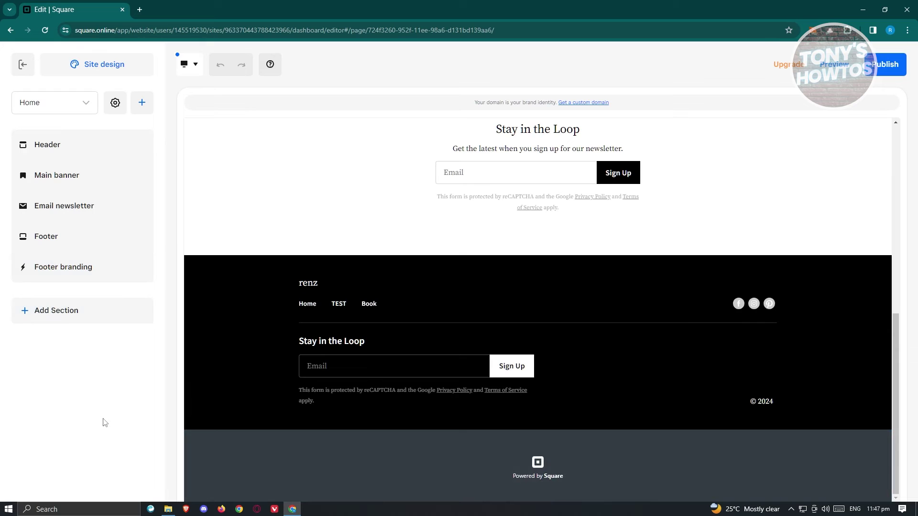
click(65, 313)
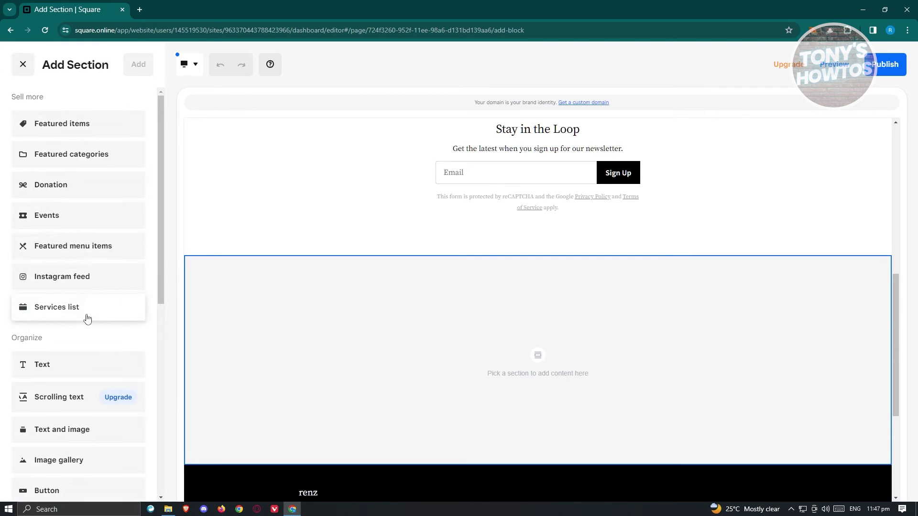
scroll(43, 330, down, 3)
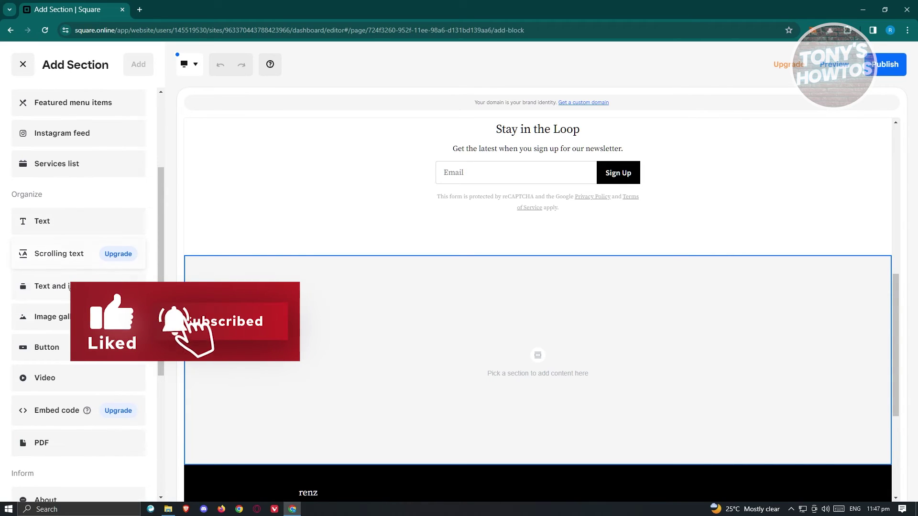
scroll(76, 273, down, 5)
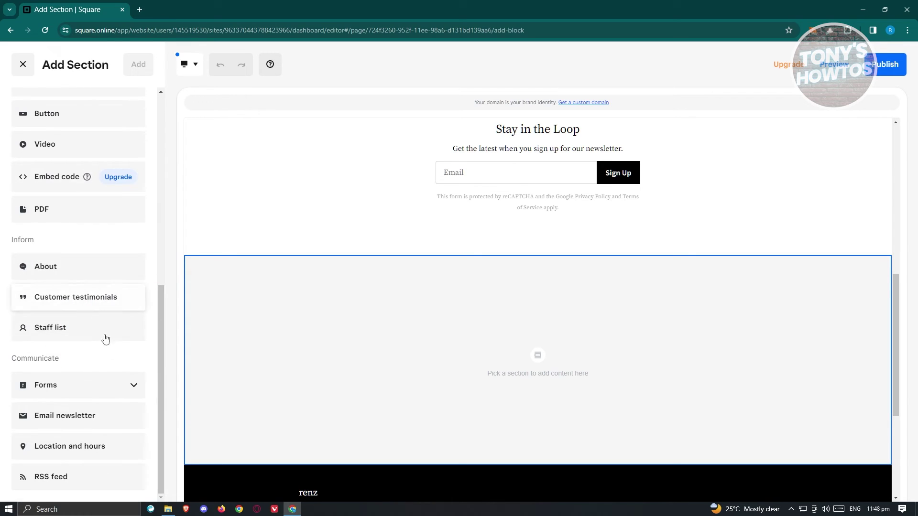
scroll(72, 344, up, 8)
scroll(93, 361, down, 8)
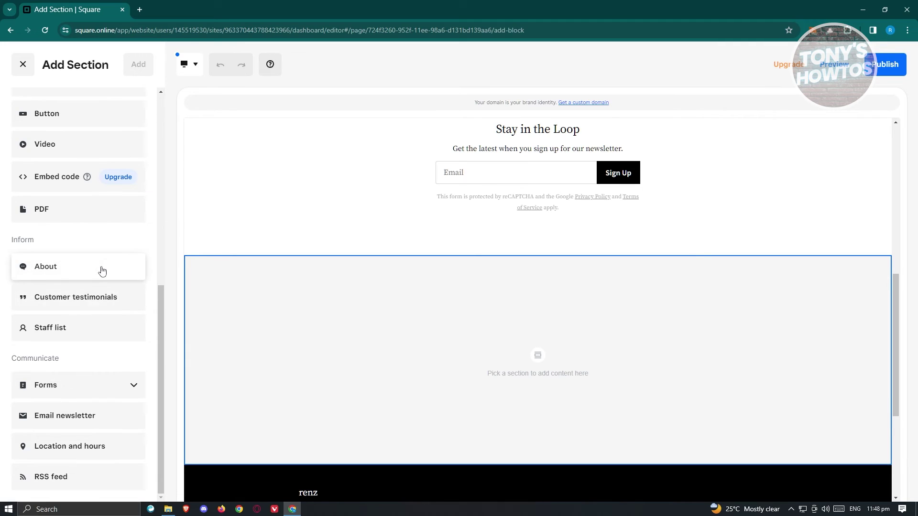
click(102, 271)
click(75, 294)
click(138, 64)
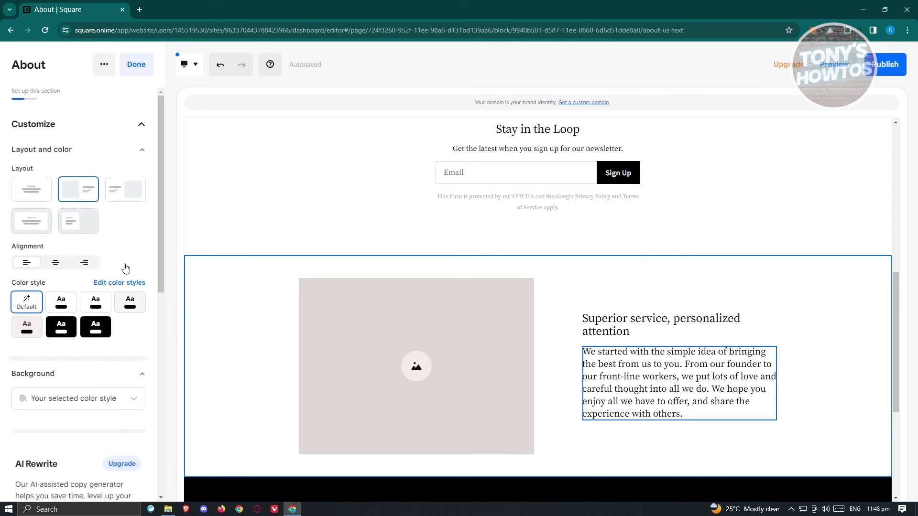
Step: Replace the About section's title with "test" and its paragraph with "this is a sample test"
scroll(125, 268, down, 9)
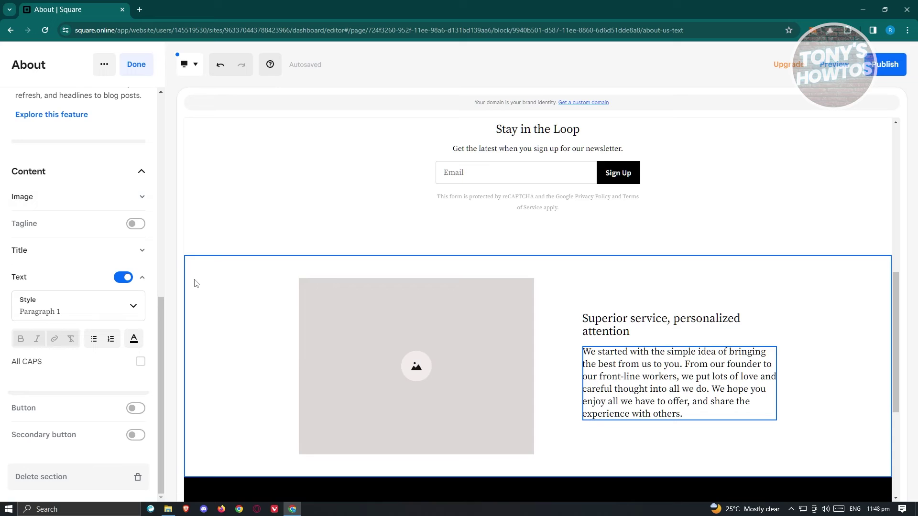
click(679, 330)
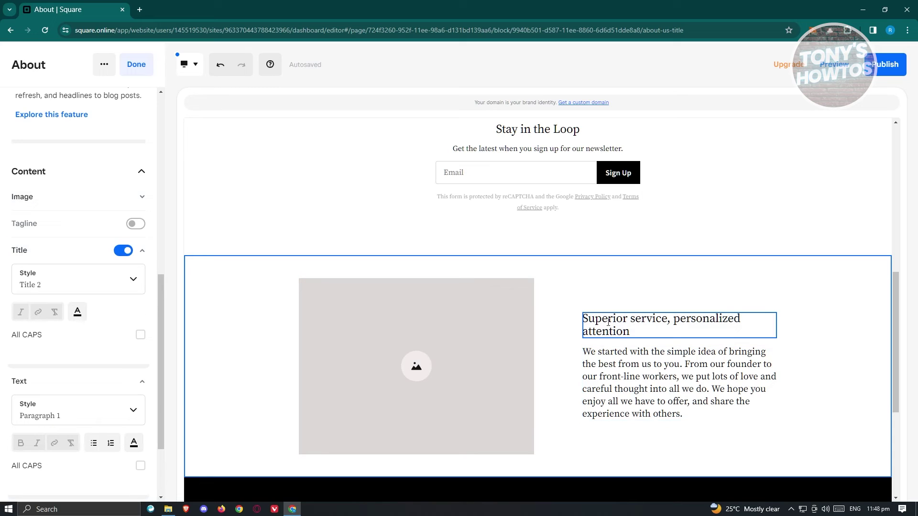
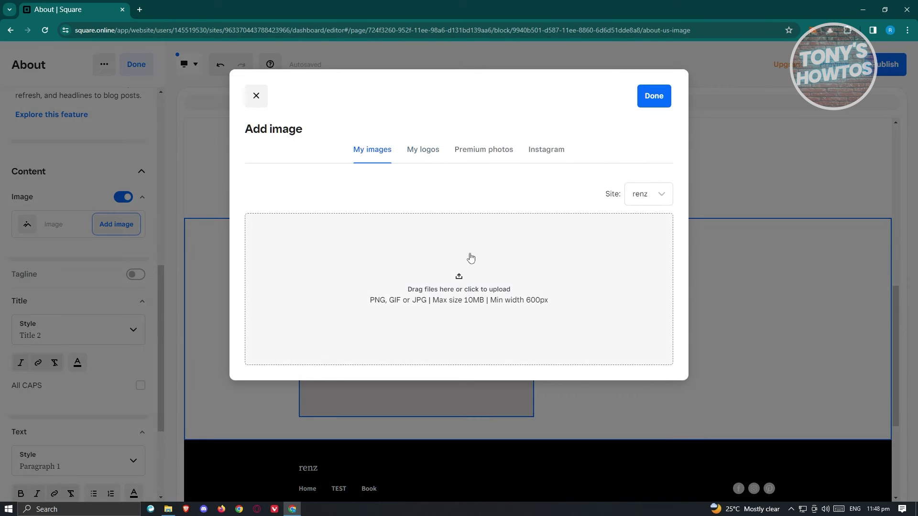
Step: Upload pexels-tranmautritam-245035.jpg from the Downloads folder and set it as the About section's image
click(168, 509)
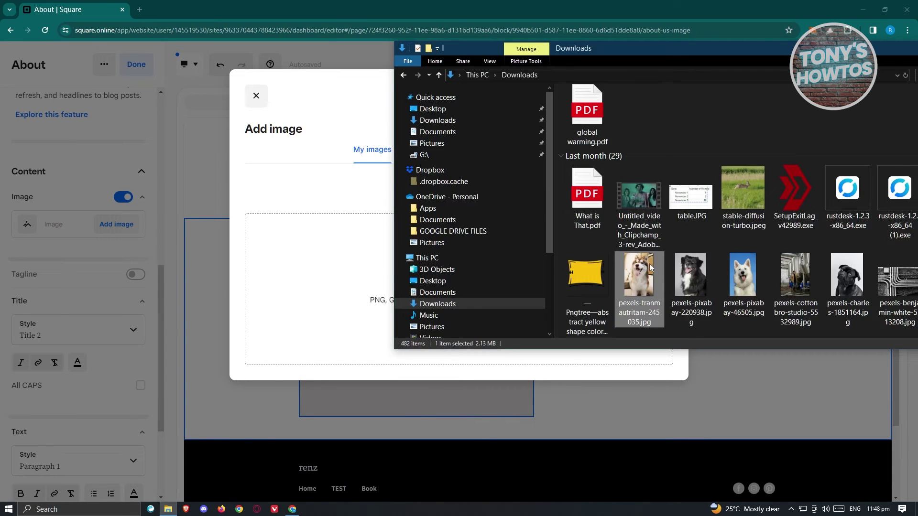
drag(327, 250, 301, 289)
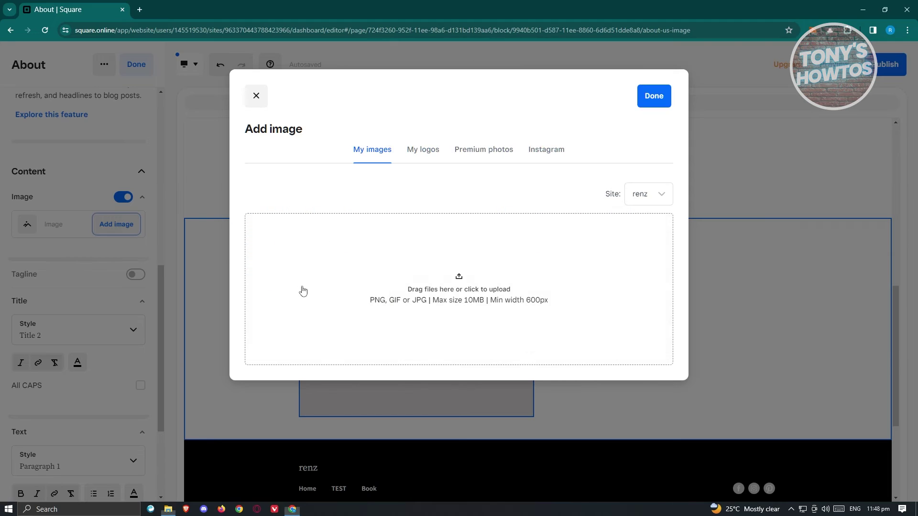
click(664, 104)
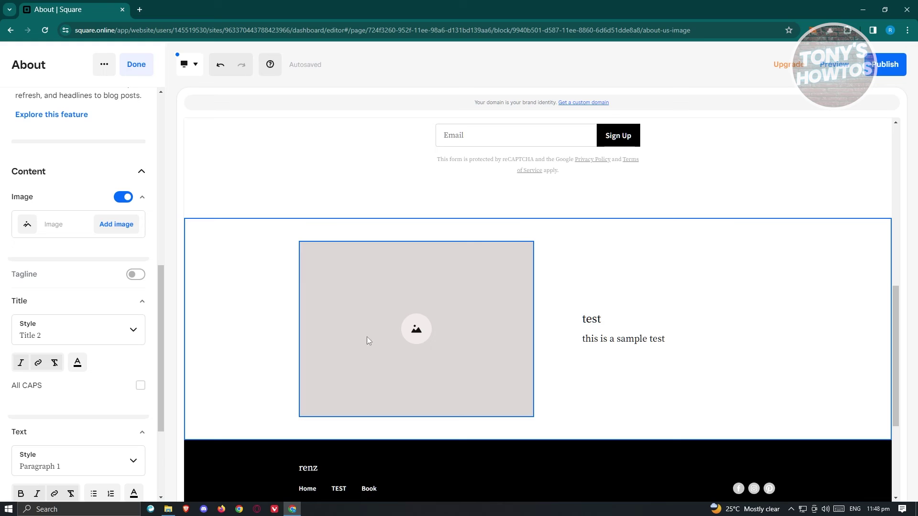
click(108, 231)
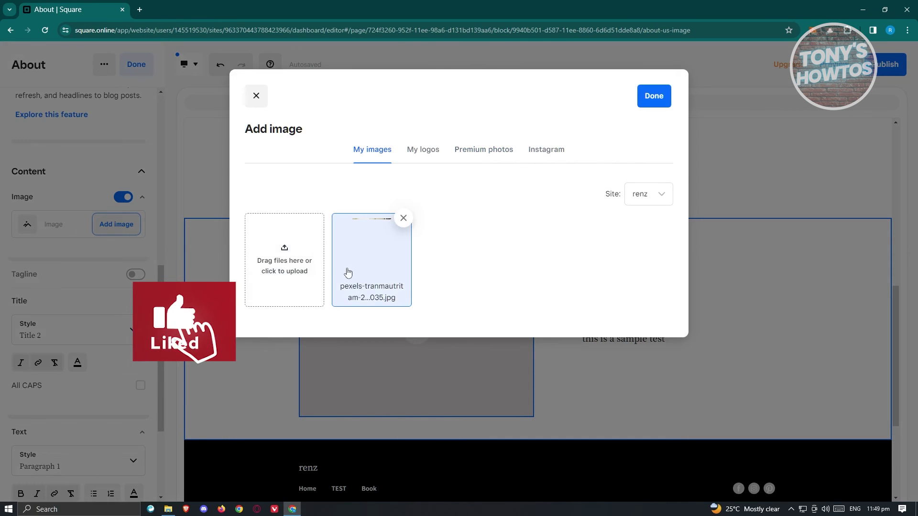
click(658, 96)
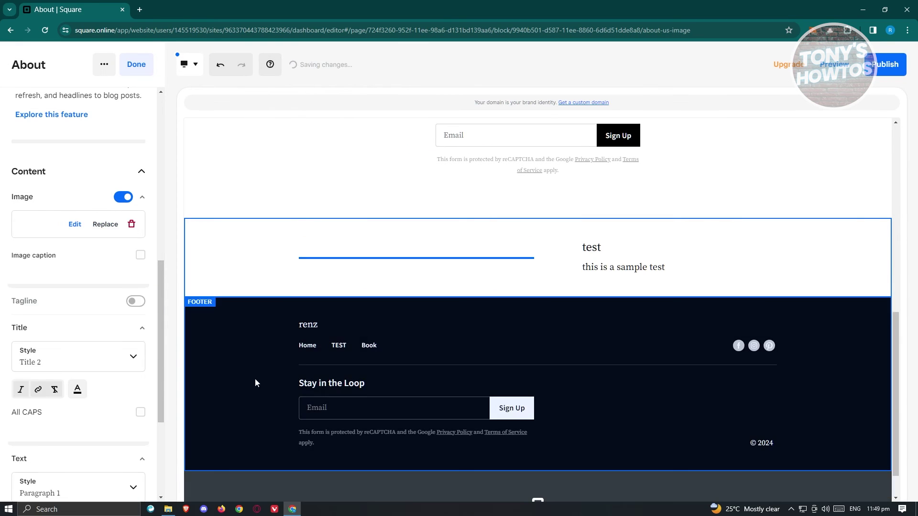
Step: Review the About image's link, alt text and caption settings, leaving the alt text empty
scroll(79, 354, down, 5)
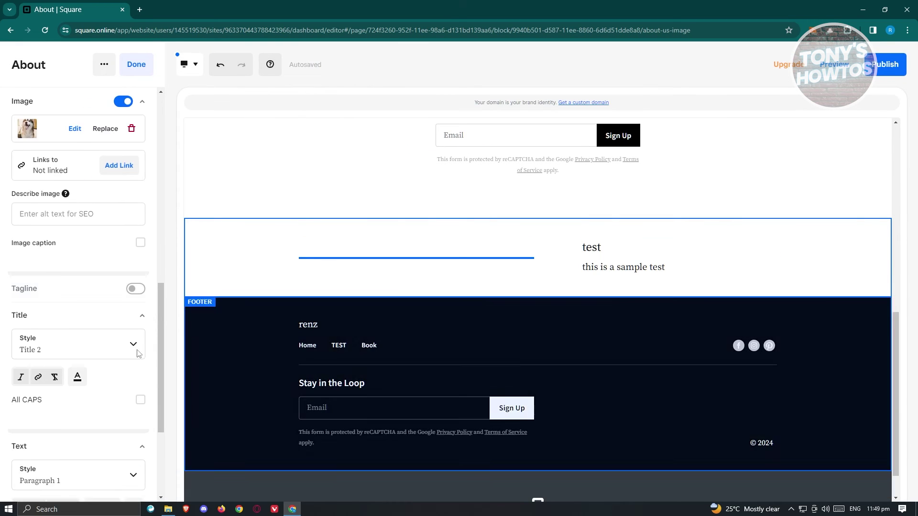
scroll(84, 382, up, 3)
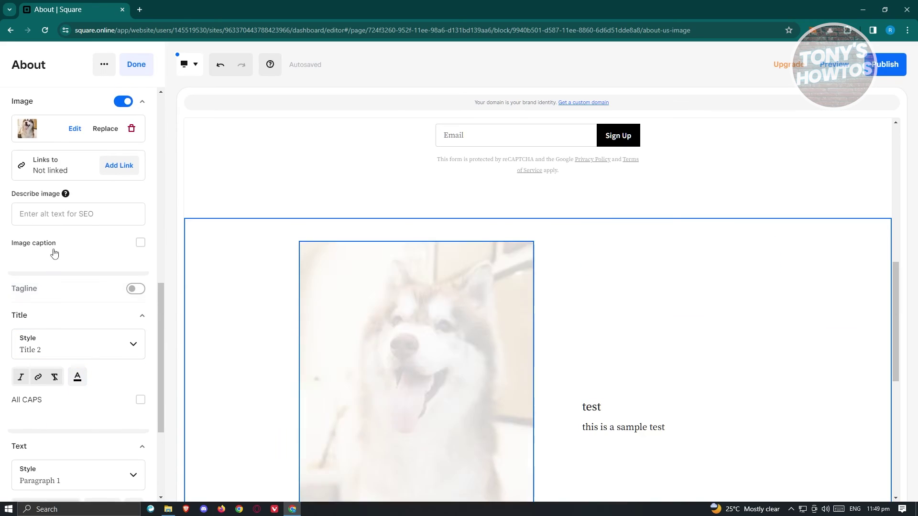
click(86, 216)
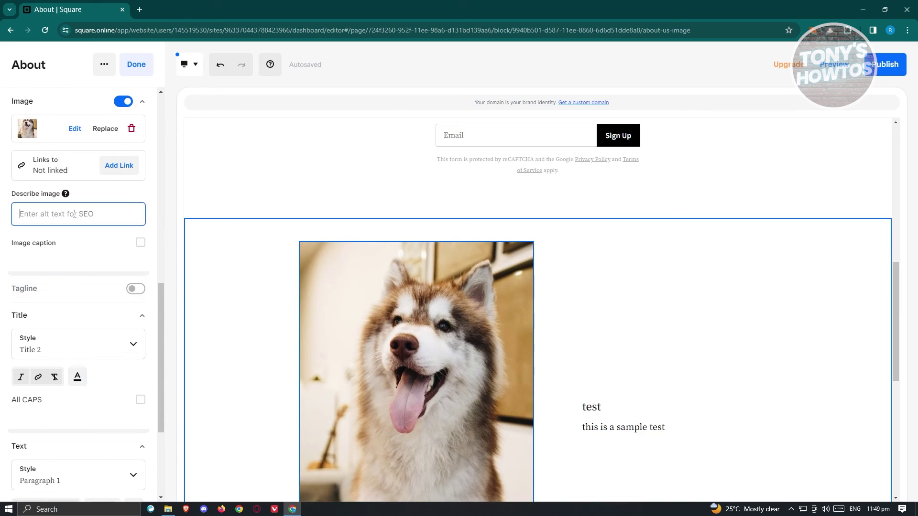
scroll(62, 273, down, 2)
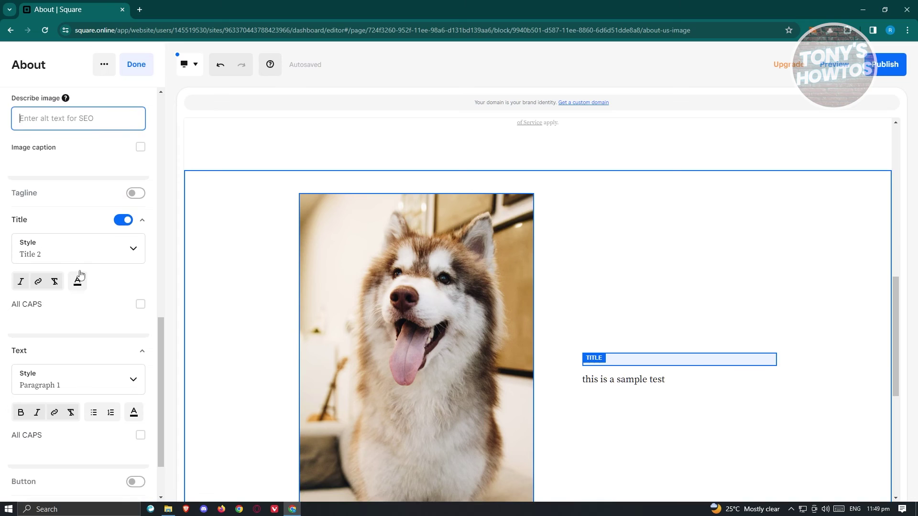
scroll(75, 281, down, 1)
Step: Try all caps on the About title, turn it off again, and view the style choices for the text and title
click(141, 257)
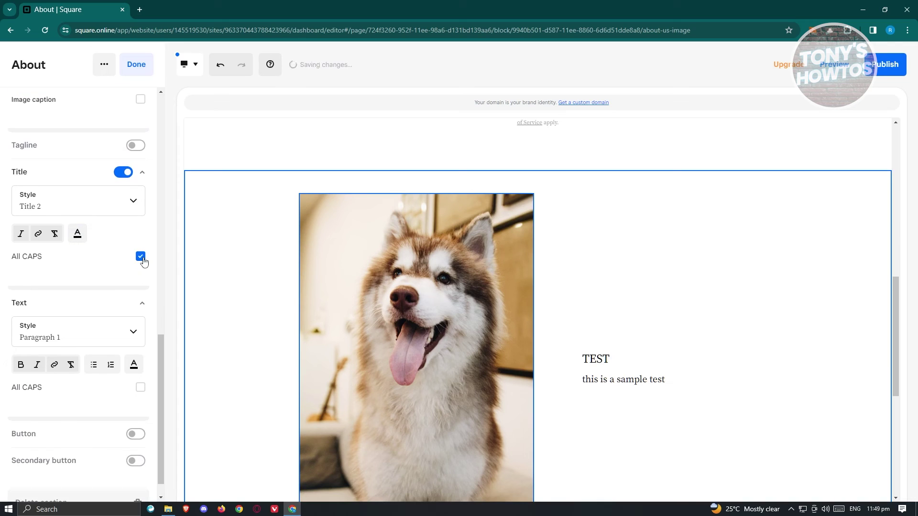
click(141, 257)
scroll(60, 282, down, 1)
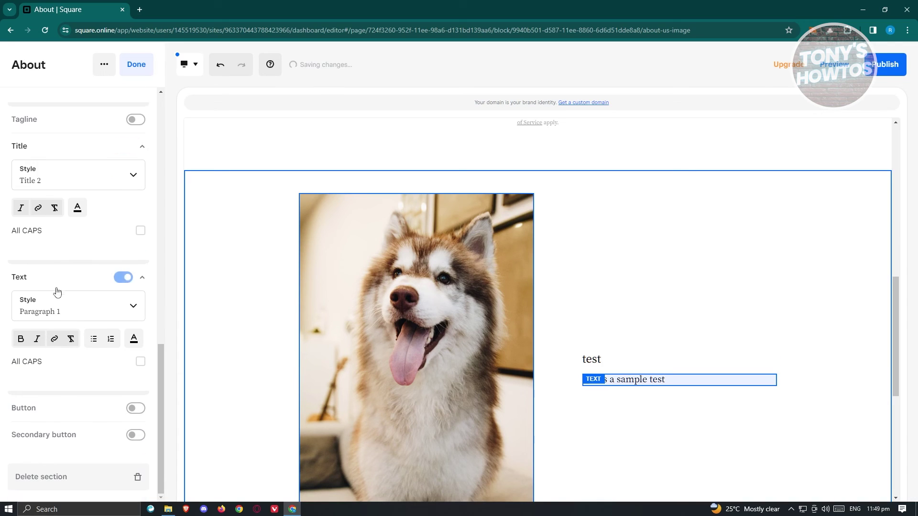
click(99, 309)
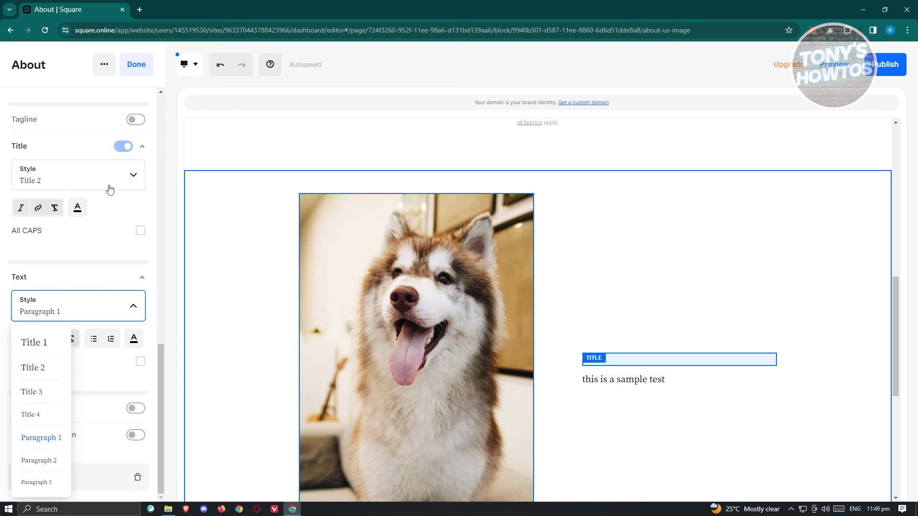
click(127, 178)
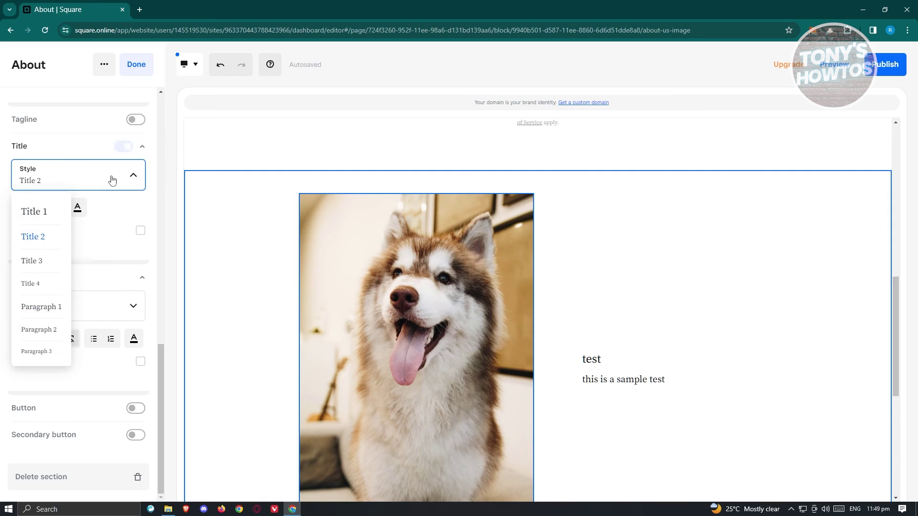
click(134, 177)
Step: Try a button in the About section, review its link, style, size and color options, and turn it off again
click(135, 409)
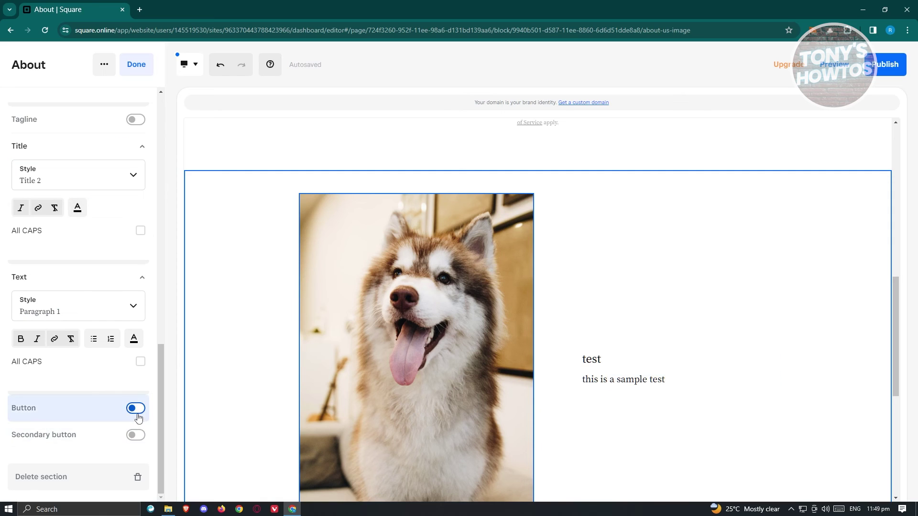
scroll(133, 335, down, 4)
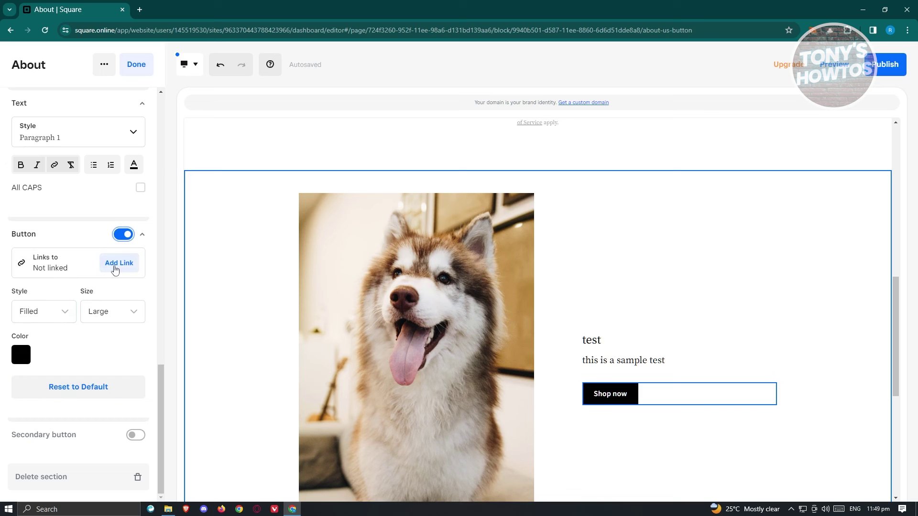
click(123, 234)
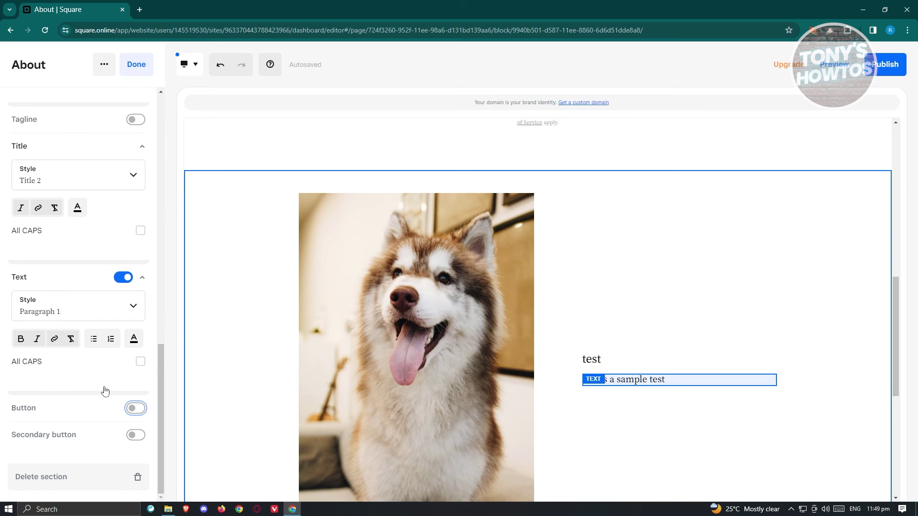
Step: Finish editing the About section and open the list of the site's pages
scroll(105, 391, up, 15)
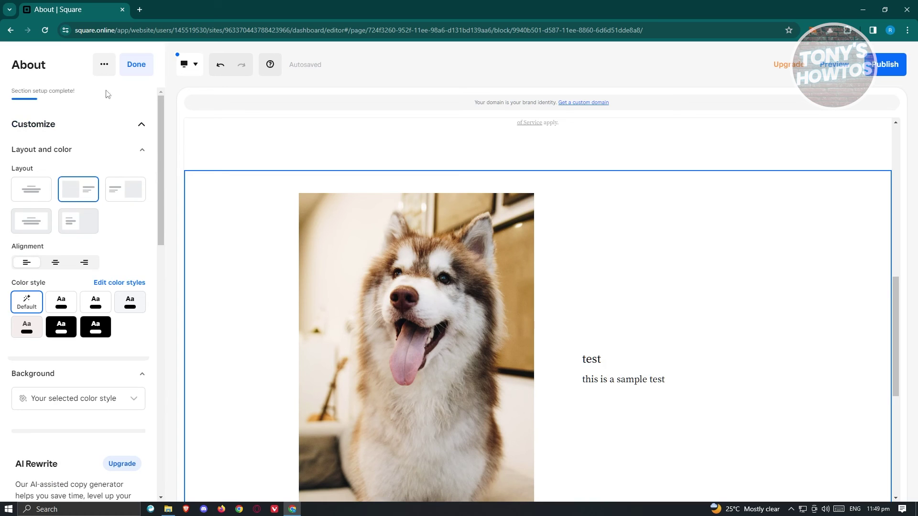
click(137, 65)
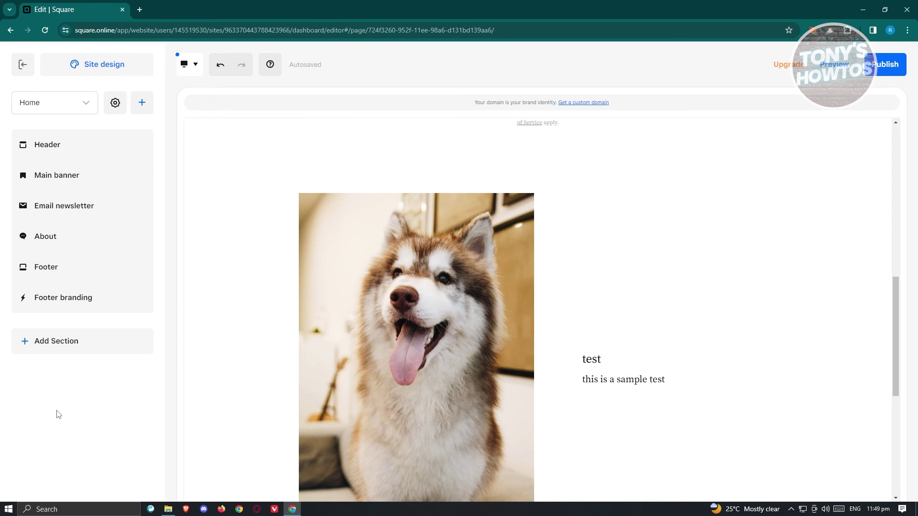
click(80, 115)
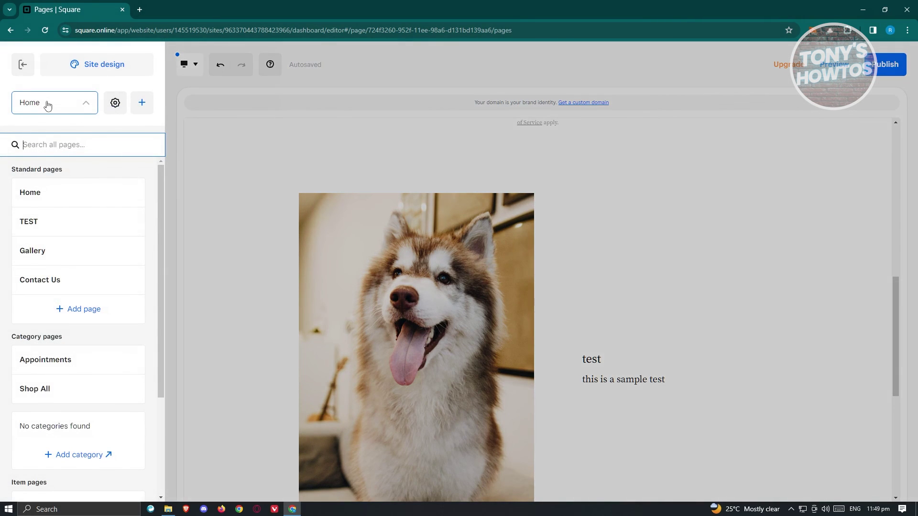
Step: Review the page list and the new-page templates, including the blank page's name and navigation options, and leave without adding a page
mouse_move(62, 196)
mouse_move(74, 287)
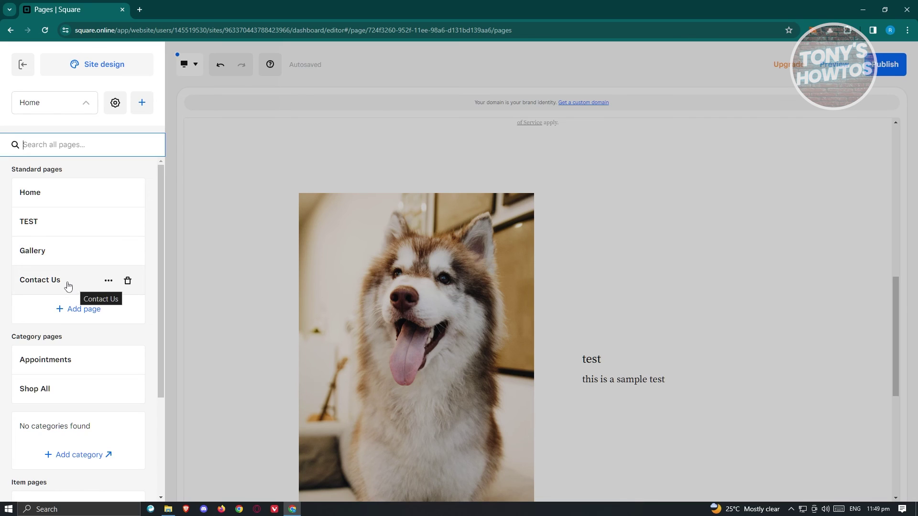
click(75, 310)
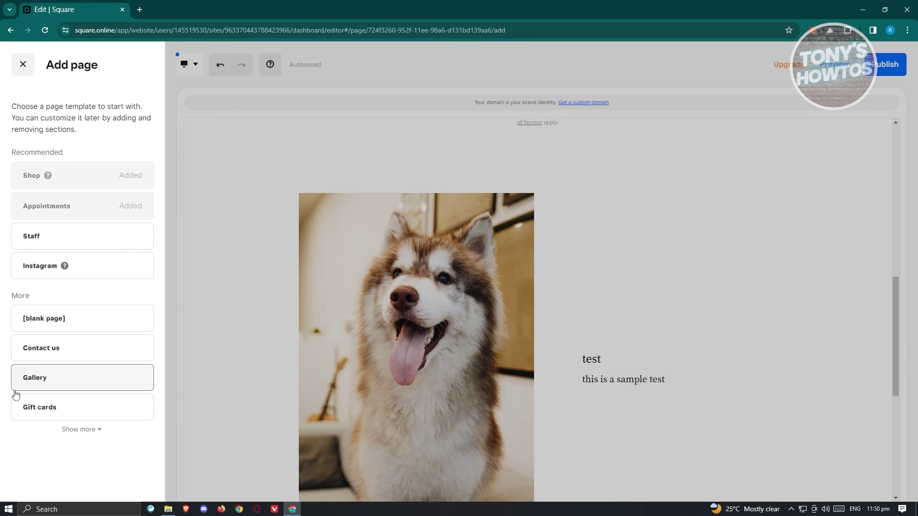
click(73, 328)
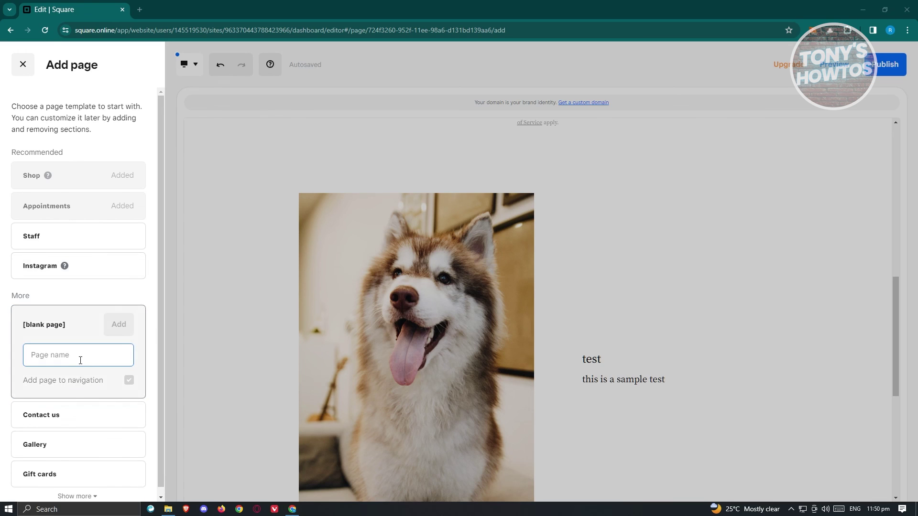
scroll(81, 378, down, 1)
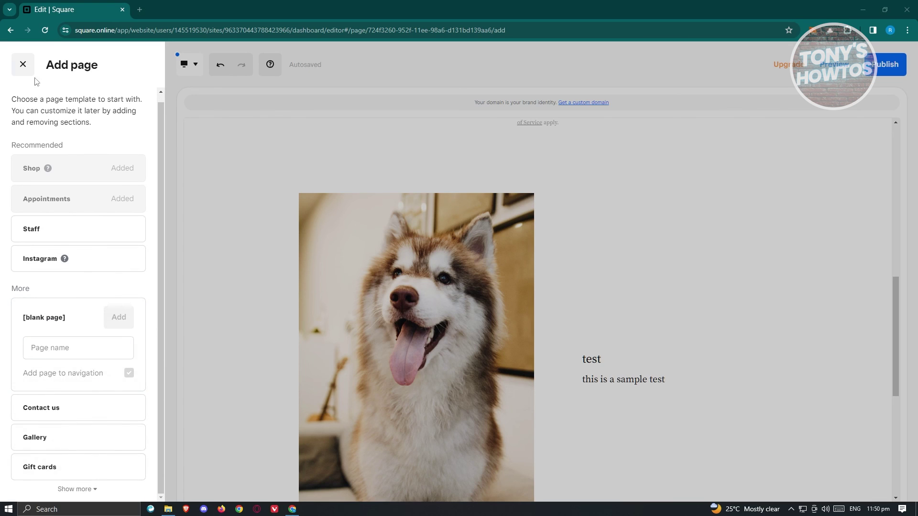
click(22, 64)
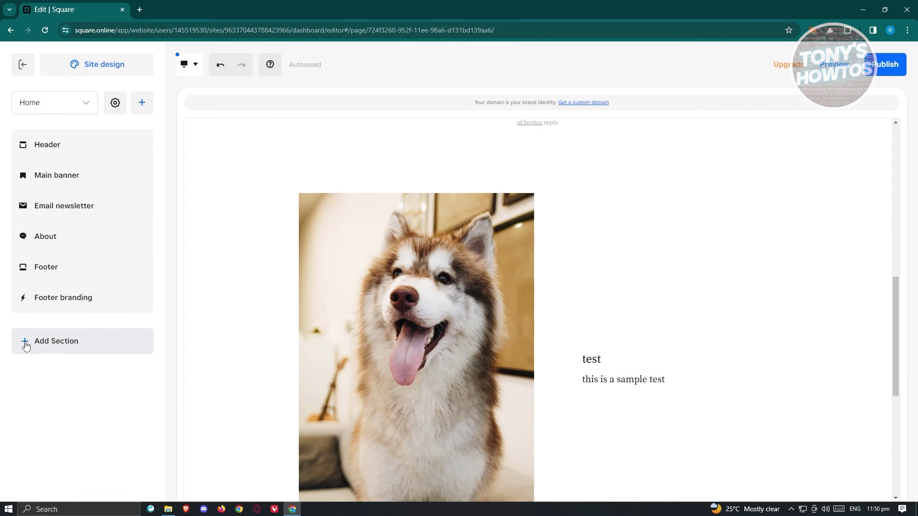
Step: Publish the site and look at the custom domain search offered for it
scroll(225, 320, up, 10)
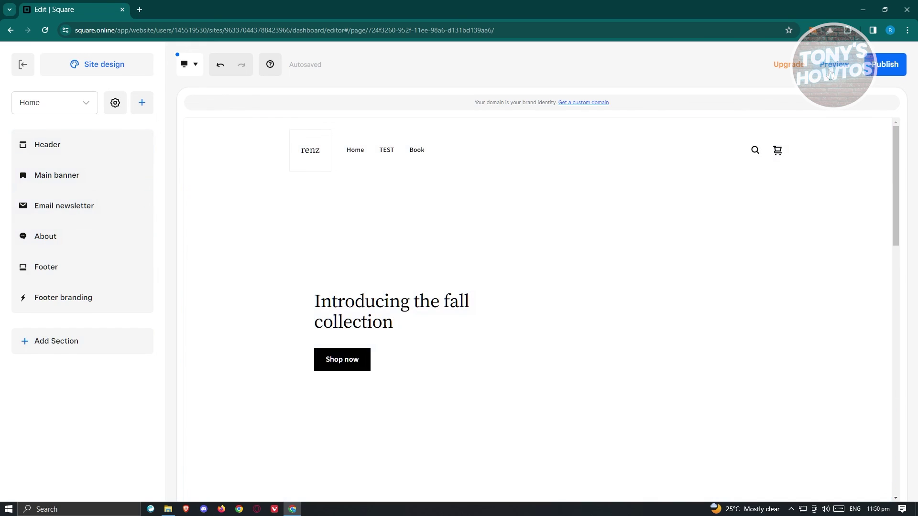
click(898, 70)
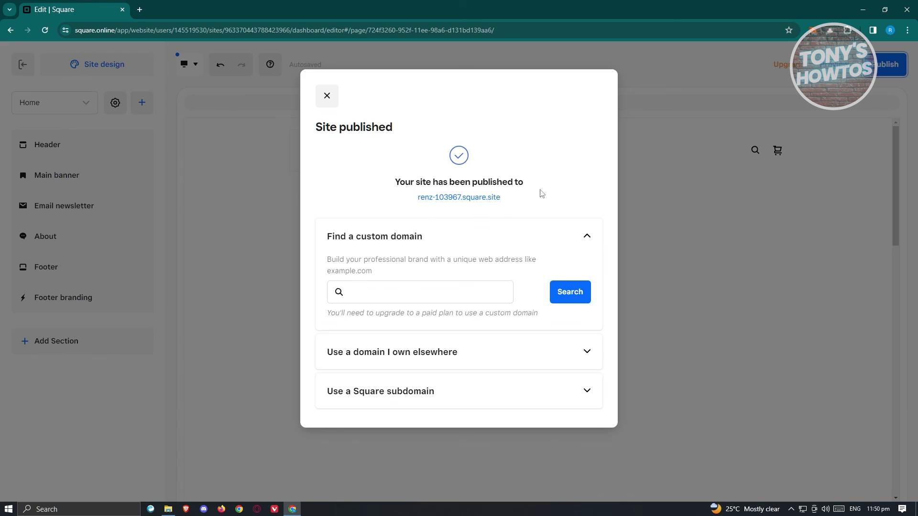
click(399, 289)
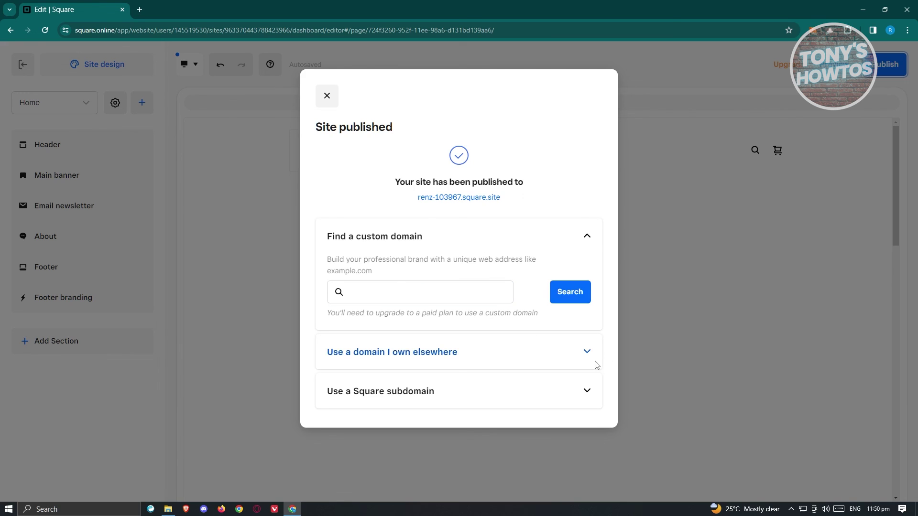